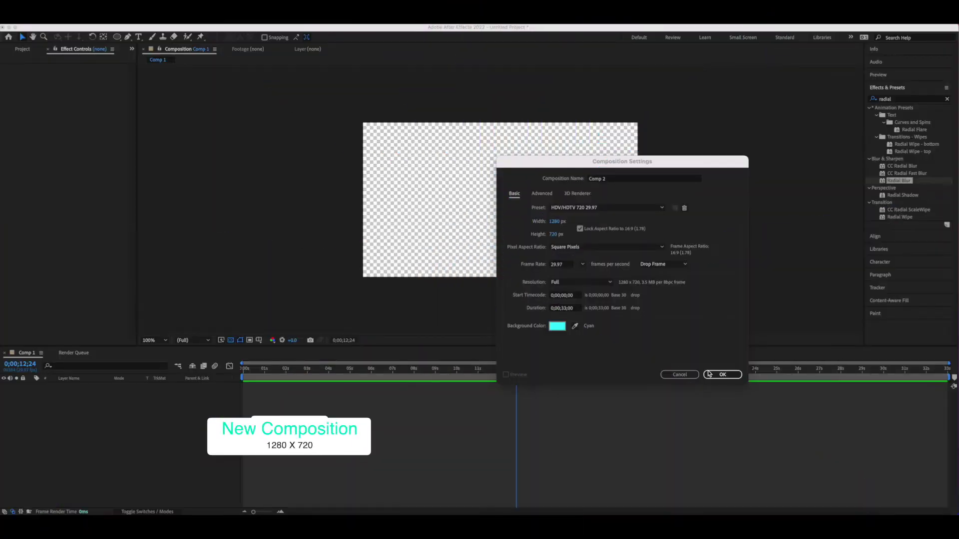
Step: Create the 1280×720 Comp 2 and fill it with a cyan solid, Medium Cyan Solid 3
{"action": "left_click", "coordinate": [722, 376]}
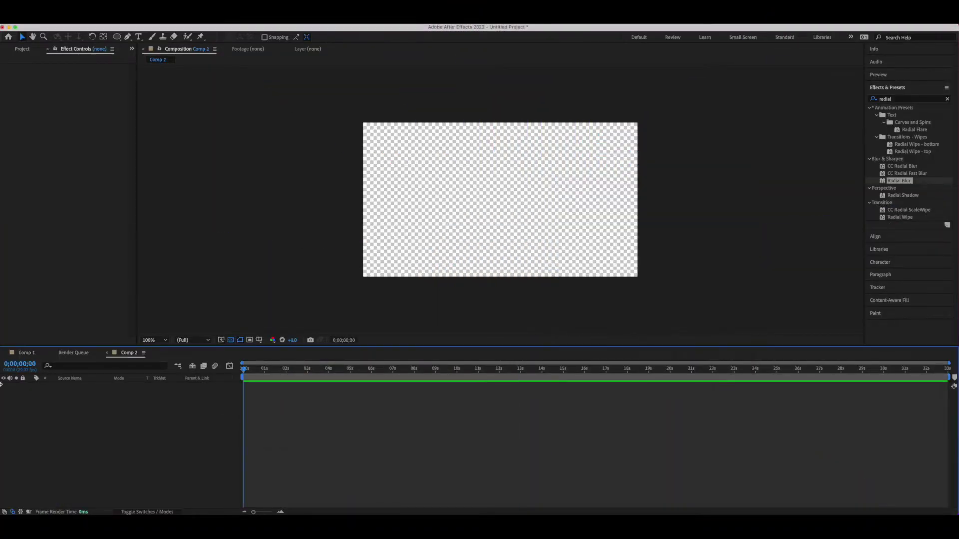
{"action": "left_click", "coordinate": [150, 20]}
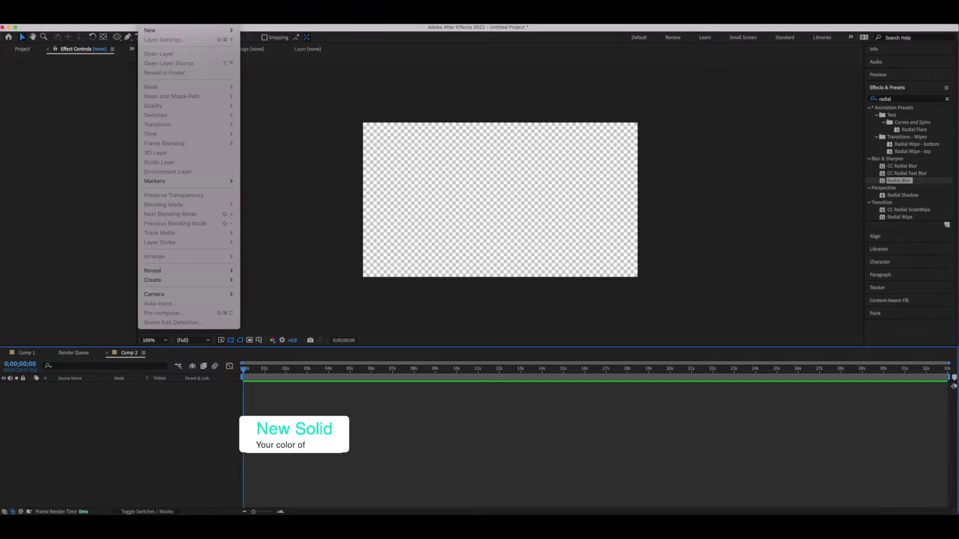
{"action": "mouse_move", "coordinate": [157, 30]}
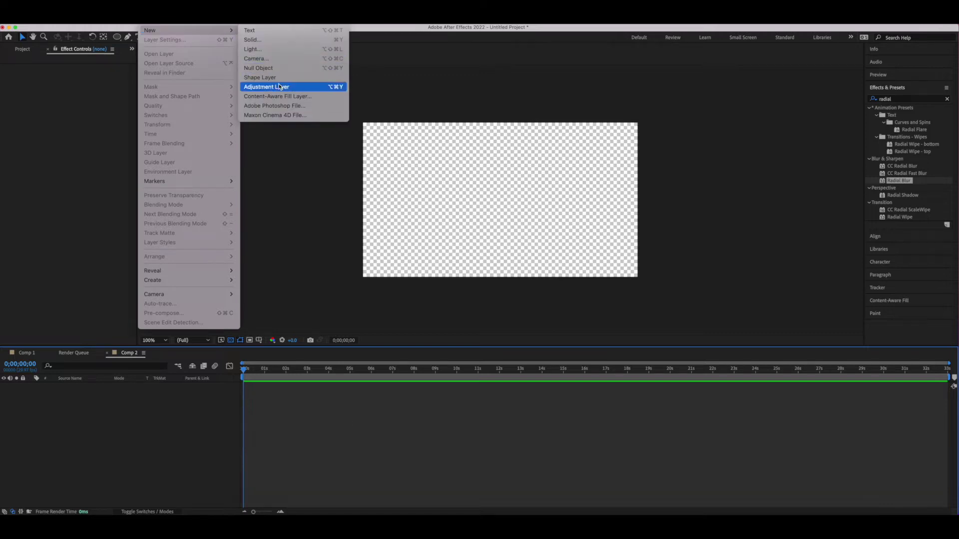
{"action": "left_click", "coordinate": [275, 40]}
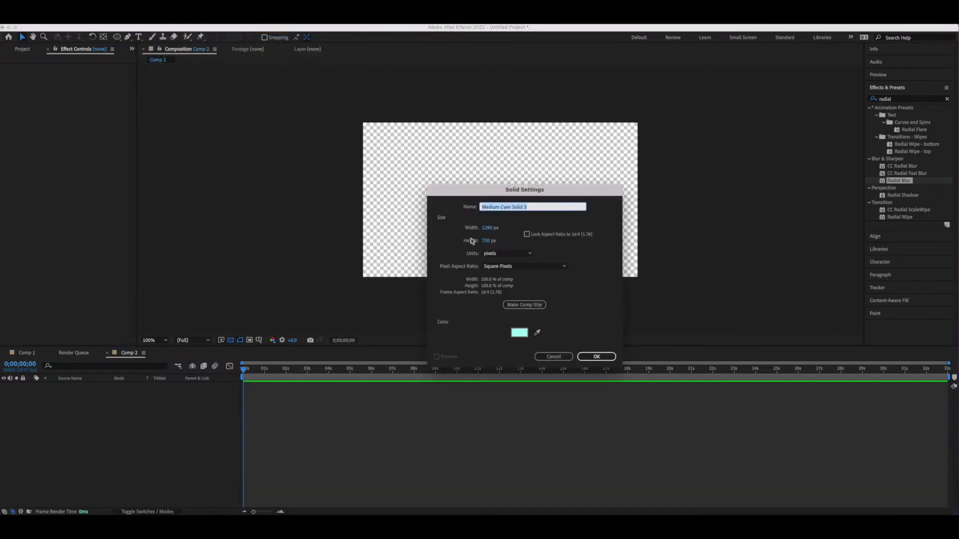
{"action": "left_click", "coordinate": [599, 357]}
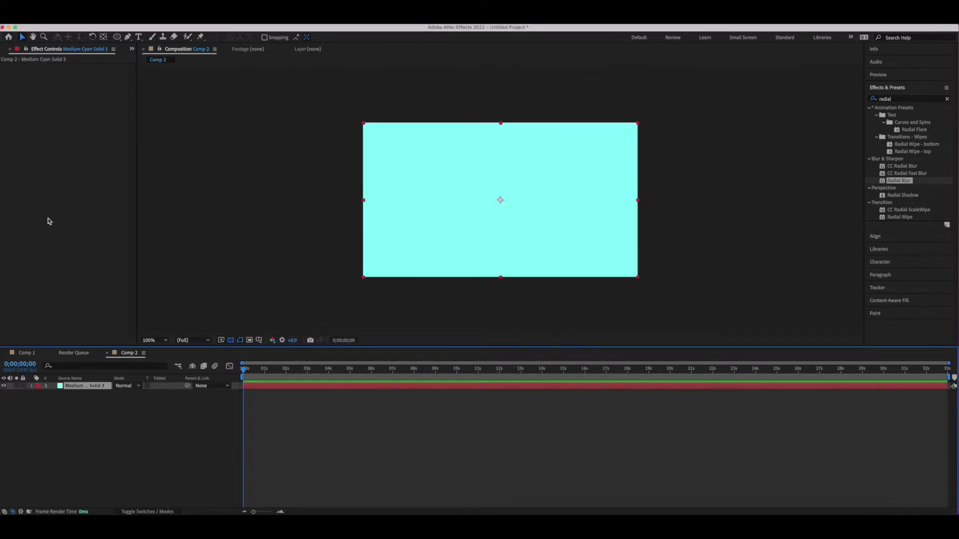
Step: Add a new empty shape layer to Comp 2
{"action": "left_click", "coordinate": [151, 18]}
{"action": "mouse_move", "coordinate": [149, 30]}
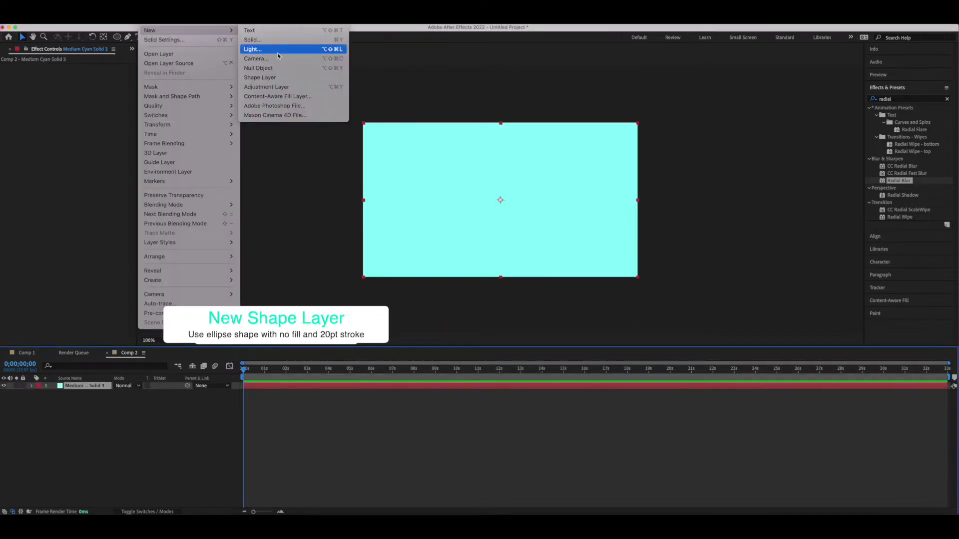
{"action": "left_click", "coordinate": [276, 78]}
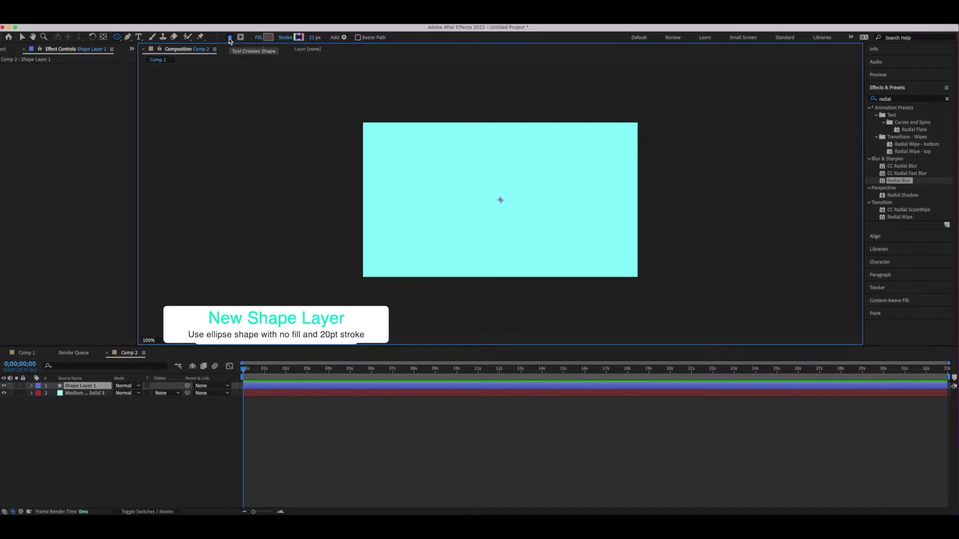
Step: Edit the stroke gradient, moving the green stop to about 7% and the last stop to about 82%
{"action": "left_click", "coordinate": [298, 38]}
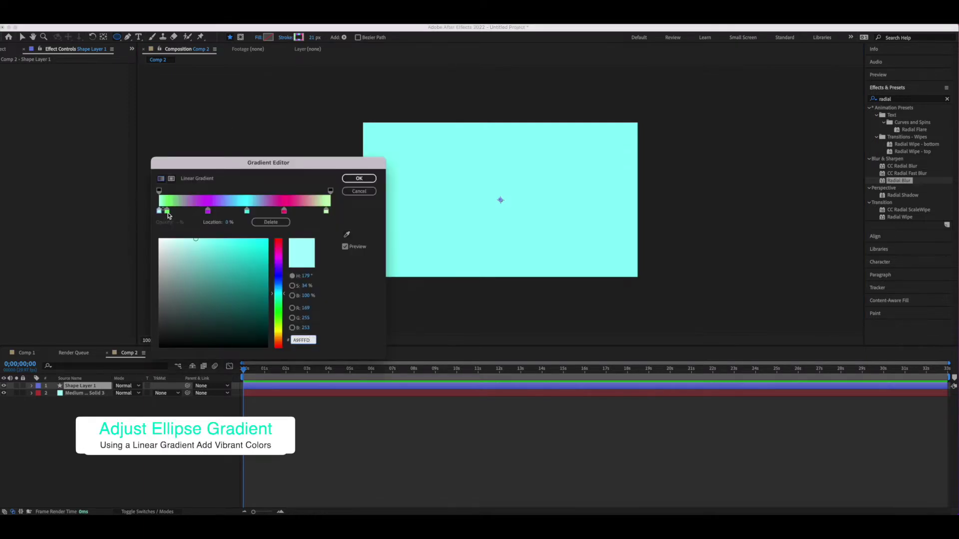
{"action": "left_click_drag", "start_coordinate": [169, 215], "coordinate": [173, 216]}
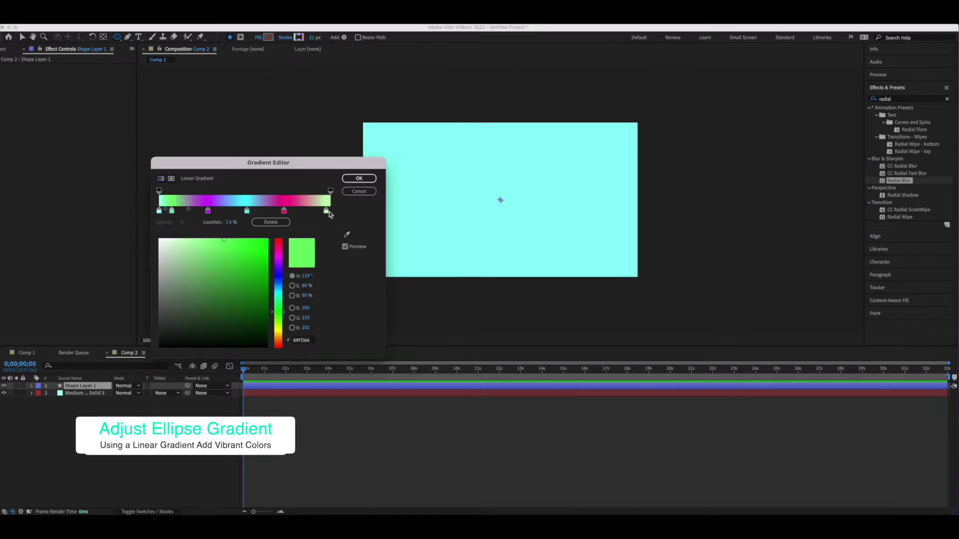
{"action": "left_click_drag", "start_coordinate": [327, 216], "coordinate": [300, 215]}
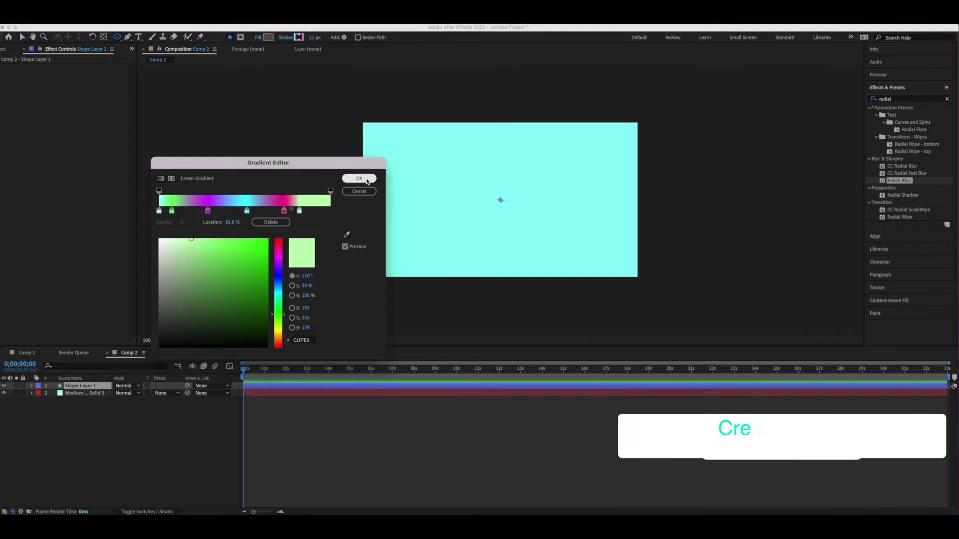
Step: Draw a small gradient-stroked ellipse at the comp centre and rename its layer Twirl 1
{"action": "left_click", "coordinate": [360, 178]}
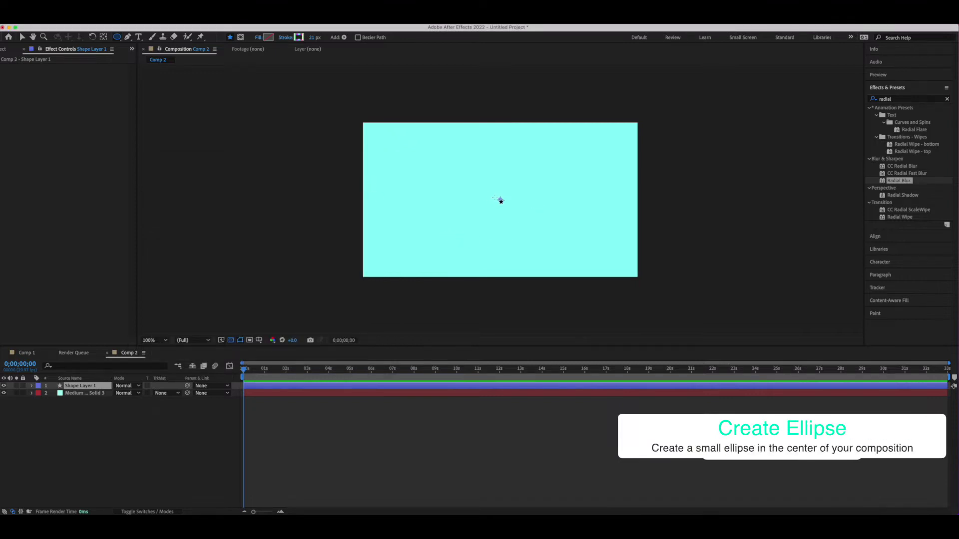
{"action": "left_click_drag", "start_coordinate": [498, 198], "coordinate": [506, 205]}
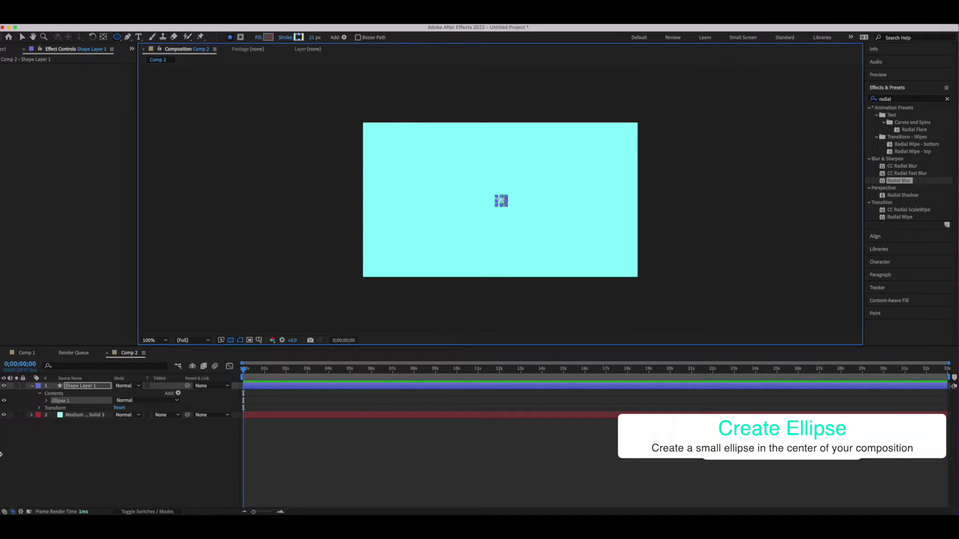
{"action": "left_click", "coordinate": [86, 389]}
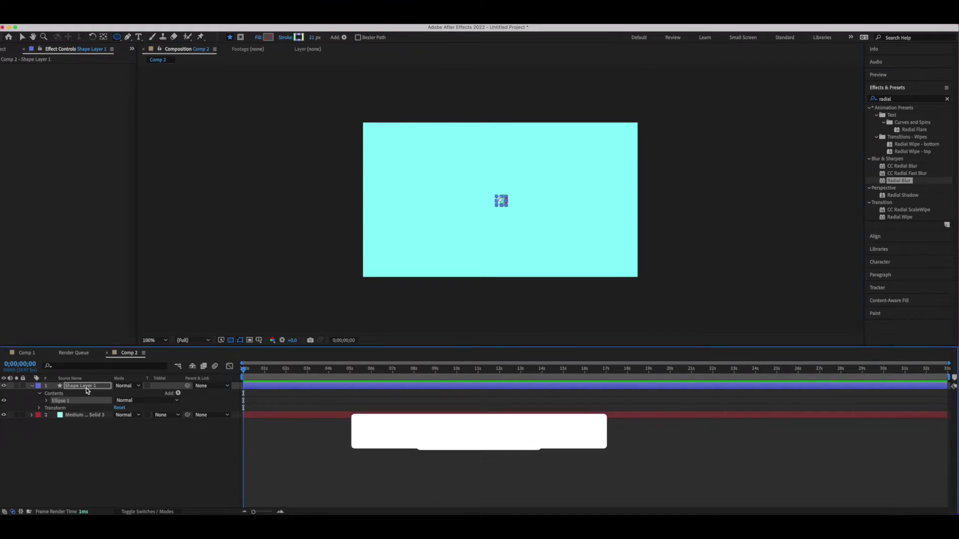
{"action": "right_click", "coordinate": [86, 388]}
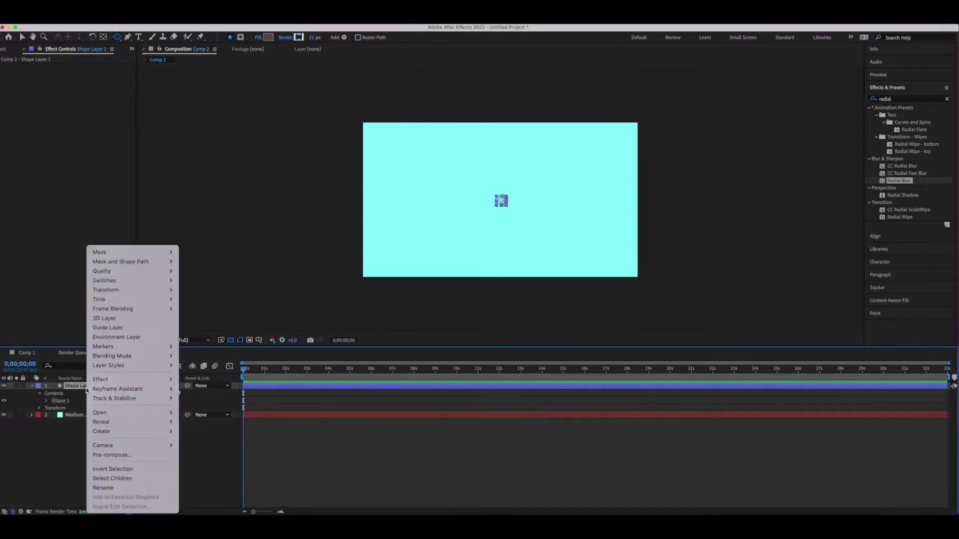
{"action": "left_click", "coordinate": [103, 488]}
{"action": "type", "text": "T"}
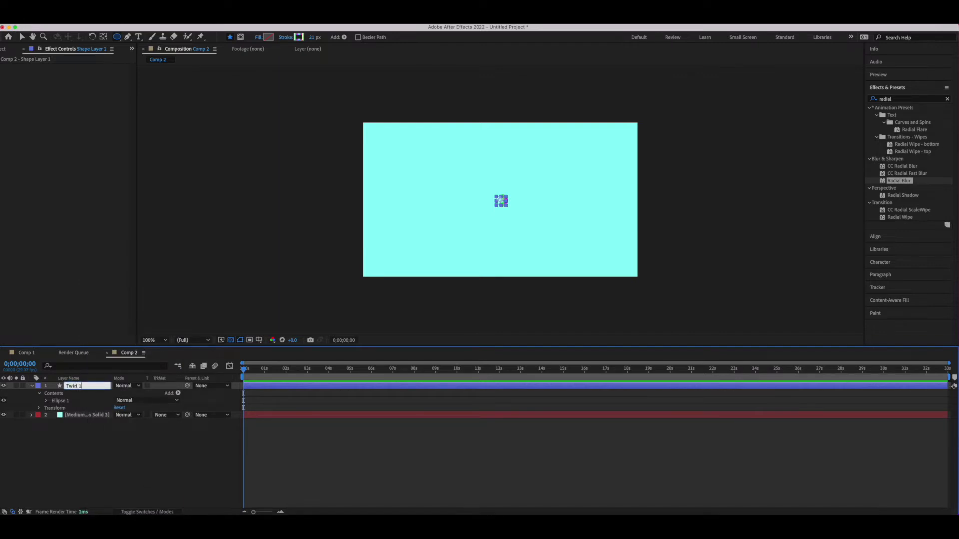
{"action": "type", "text": "wirl 1"}
{"action": "left_click", "coordinate": [84, 453]}
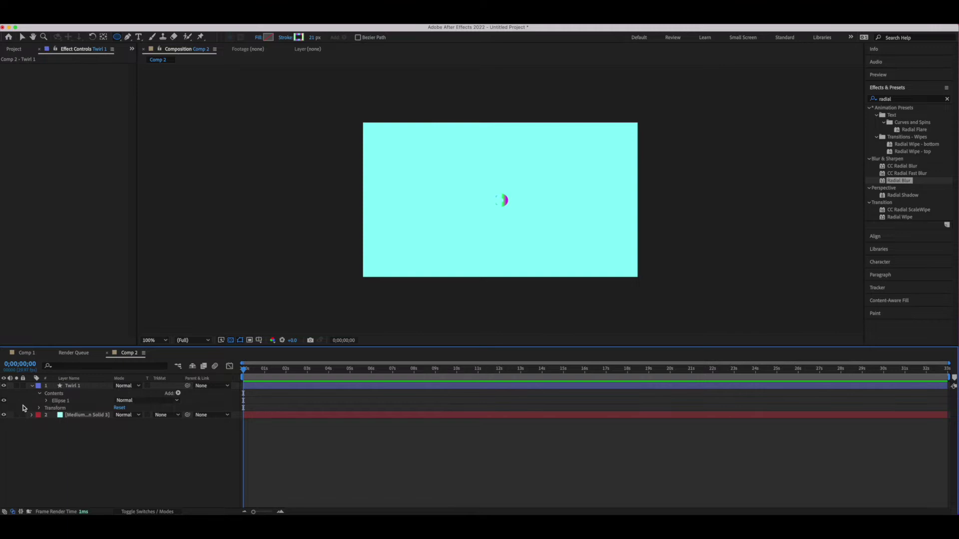
Step: Add a Repeater to the Ellipse 1 shape contents
{"action": "left_click", "coordinate": [46, 400]}
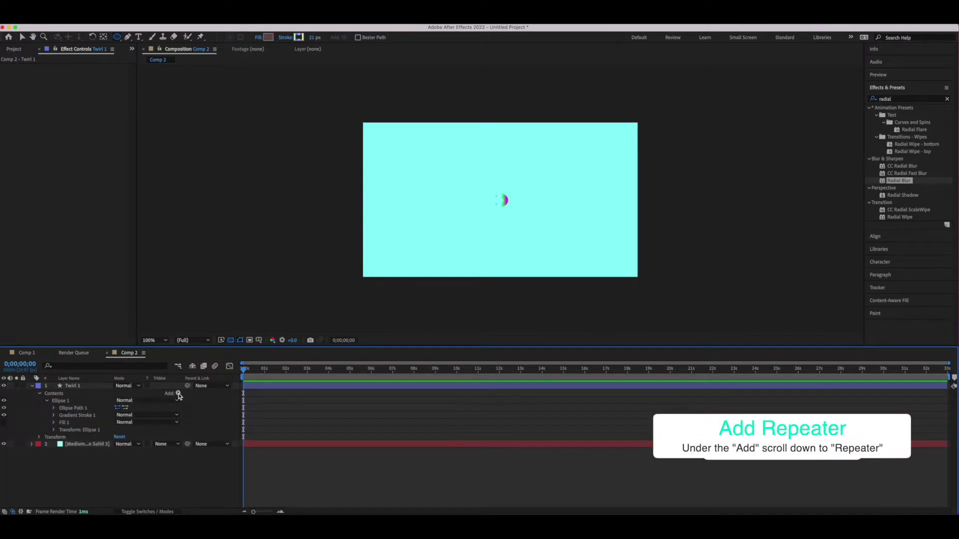
{"action": "left_click", "coordinate": [178, 393]}
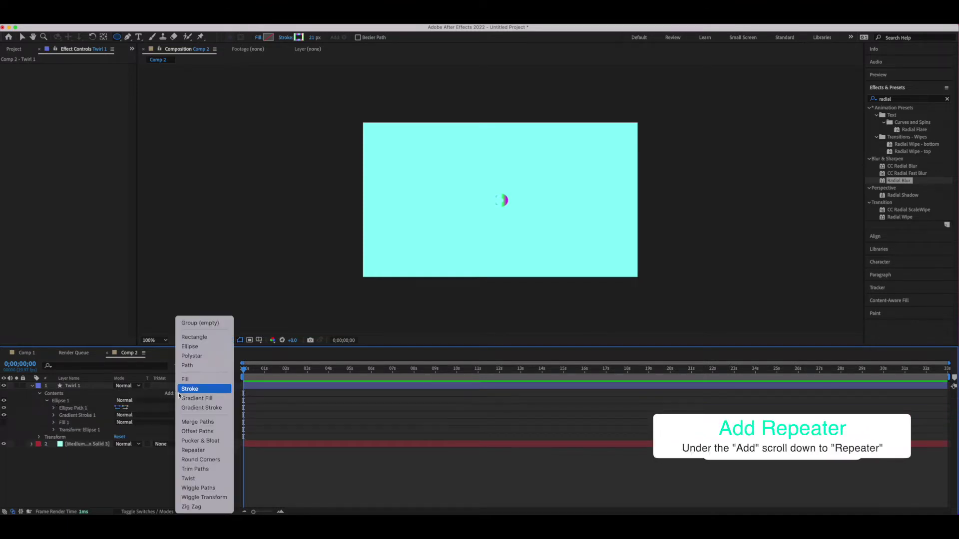
{"action": "left_click", "coordinate": [193, 450]}
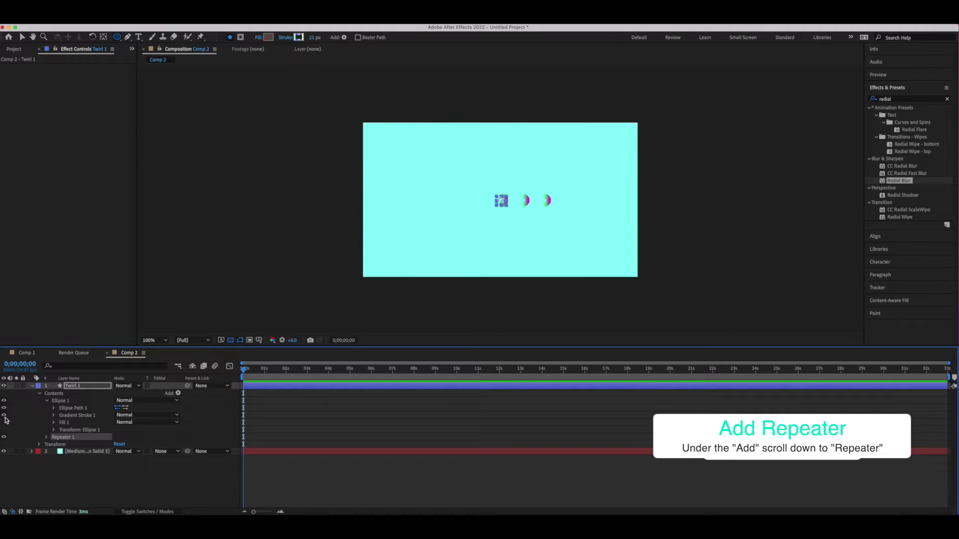
Step: Set the repeater transform Position to 0,0 and Scale to 149%
{"action": "left_click", "coordinate": [46, 437]}
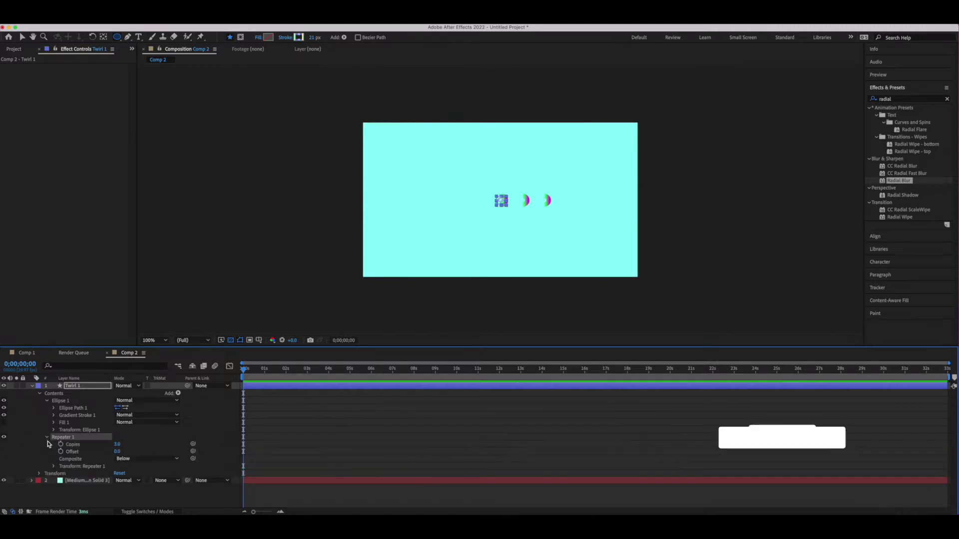
{"action": "left_click", "coordinate": [53, 467]}
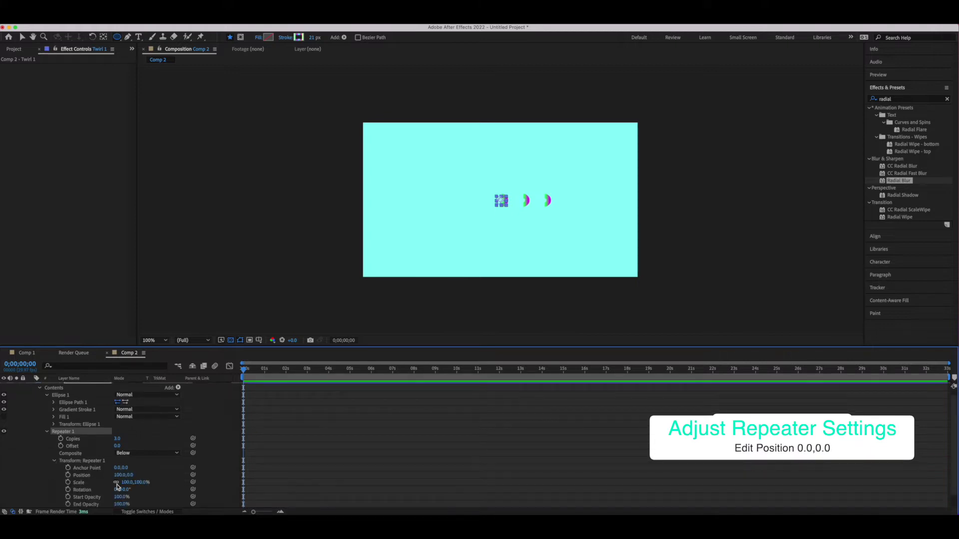
{"action": "left_click", "coordinate": [121, 475]}
{"action": "type", "text": "0"}
{"action": "left_click", "coordinate": [156, 464]}
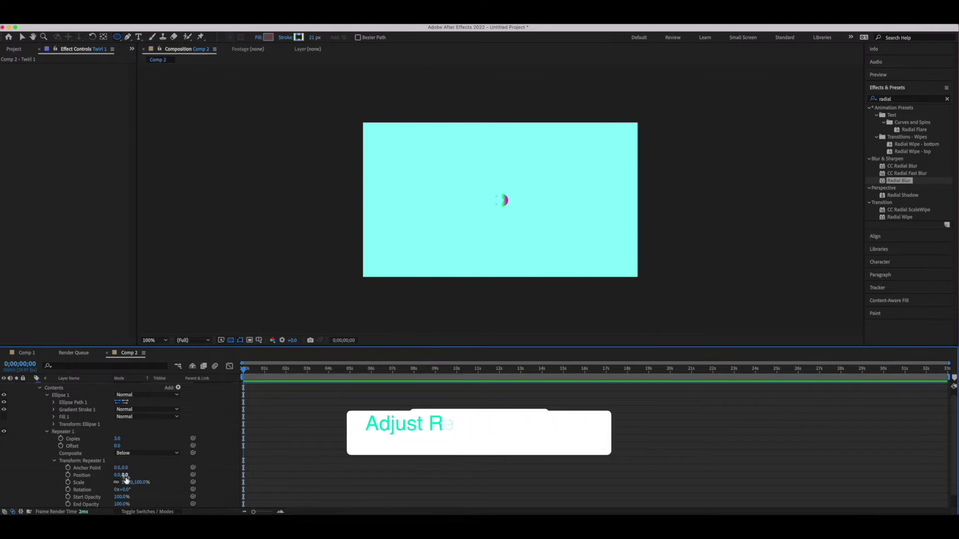
{"action": "left_click", "coordinate": [140, 482]}
{"action": "type", "text": "149"}
{"action": "key", "text": "Return"}
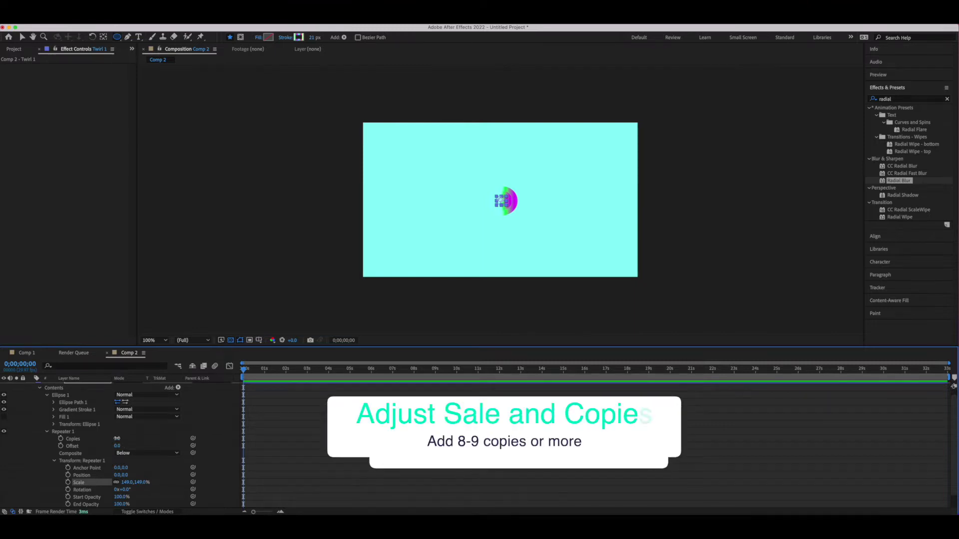
Step: Raise the repeater Copies to 27 and lower its Scale to about 116%
{"action": "left_click_drag", "start_coordinate": [115, 438], "coordinate": [119, 438]}
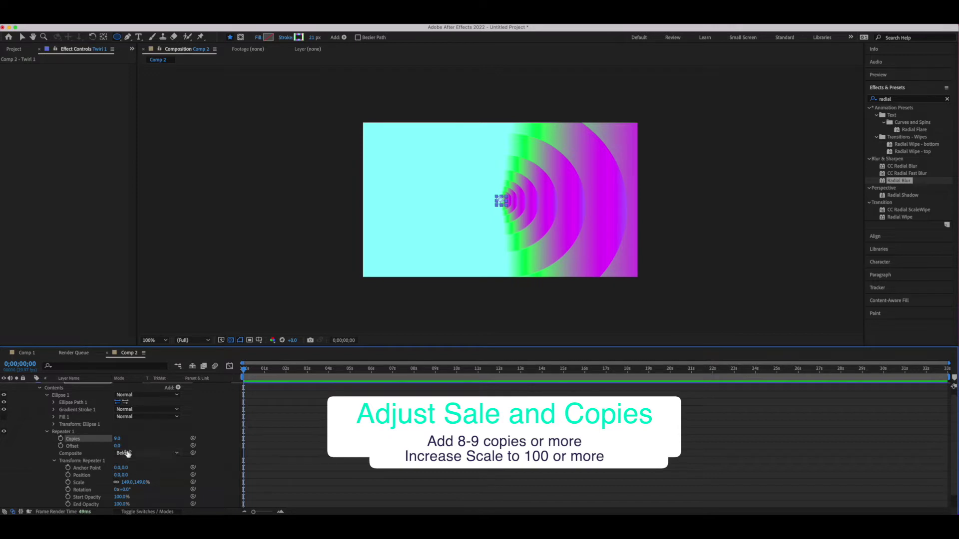
{"action": "left_click_drag", "start_coordinate": [131, 483], "coordinate": [120, 483]}
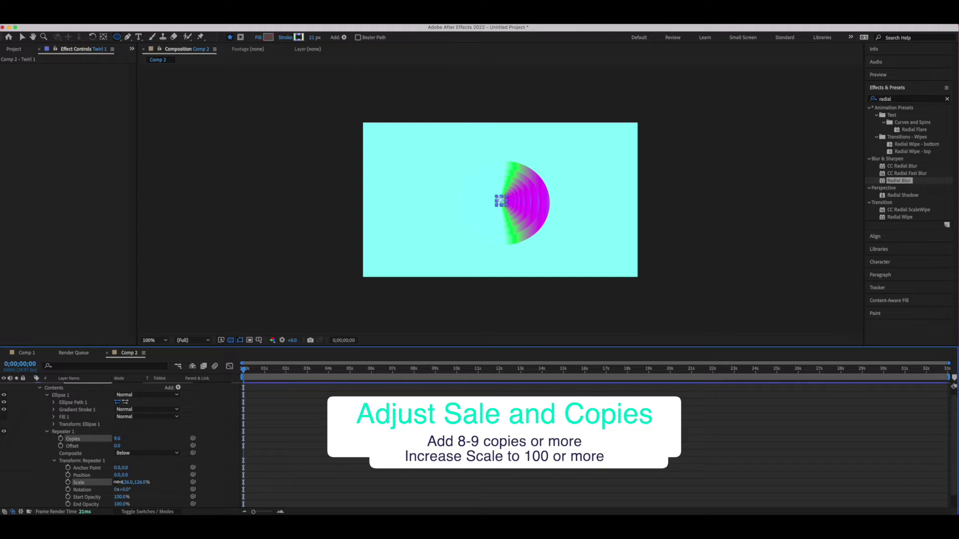
{"action": "left_click_drag", "start_coordinate": [118, 438], "coordinate": [128, 438]}
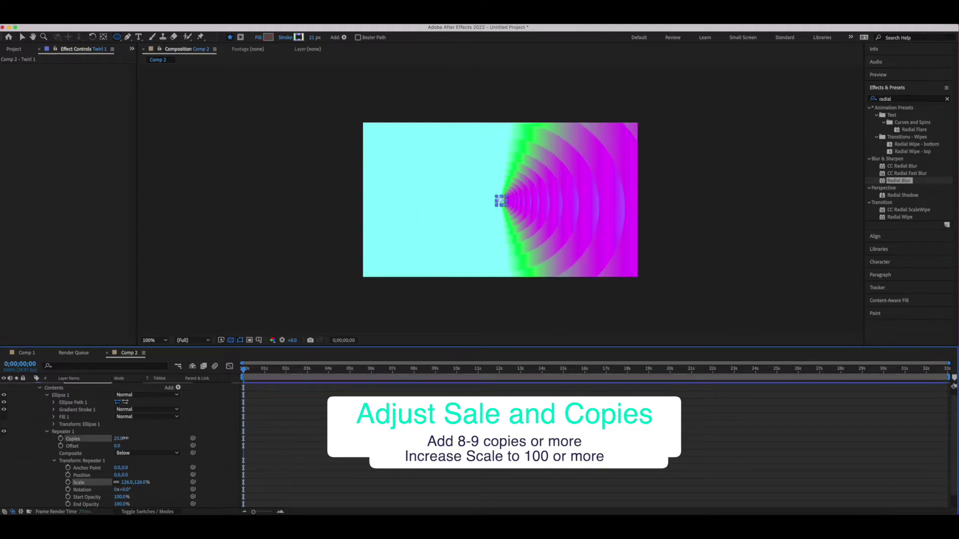
{"action": "left_click_drag", "start_coordinate": [124, 482], "coordinate": [120, 482]}
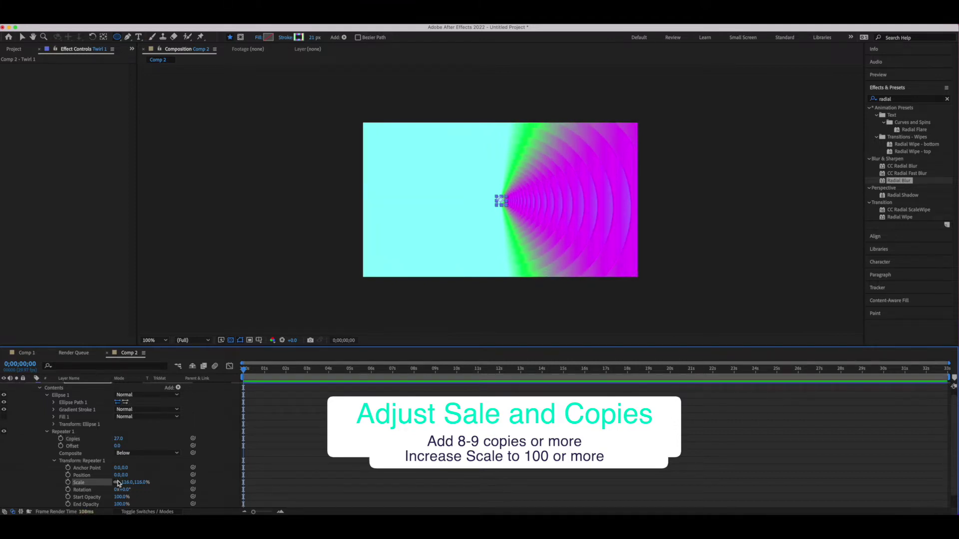
Step: Set the gradient stroke Start Point to -25,-25 and End Point to 69,-18
{"action": "left_click", "coordinate": [54, 410]}
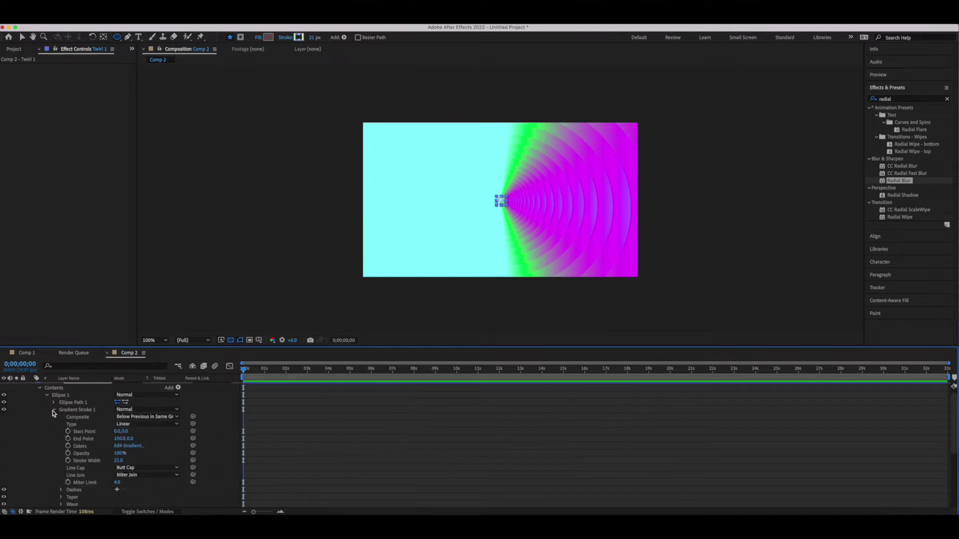
{"action": "mouse_move", "coordinate": [121, 431]}
{"action": "left_mouse_down"}
{"action": "mouse_move", "coordinate": [103, 433]}
{"action": "mouse_move", "coordinate": [134, 433]}
{"action": "mouse_move", "coordinate": [108, 432]}
{"action": "mouse_move", "coordinate": [121, 431]}
{"action": "mouse_move", "coordinate": [106, 440]}
{"action": "mouse_move", "coordinate": [120, 440]}
{"action": "left_mouse_up"}
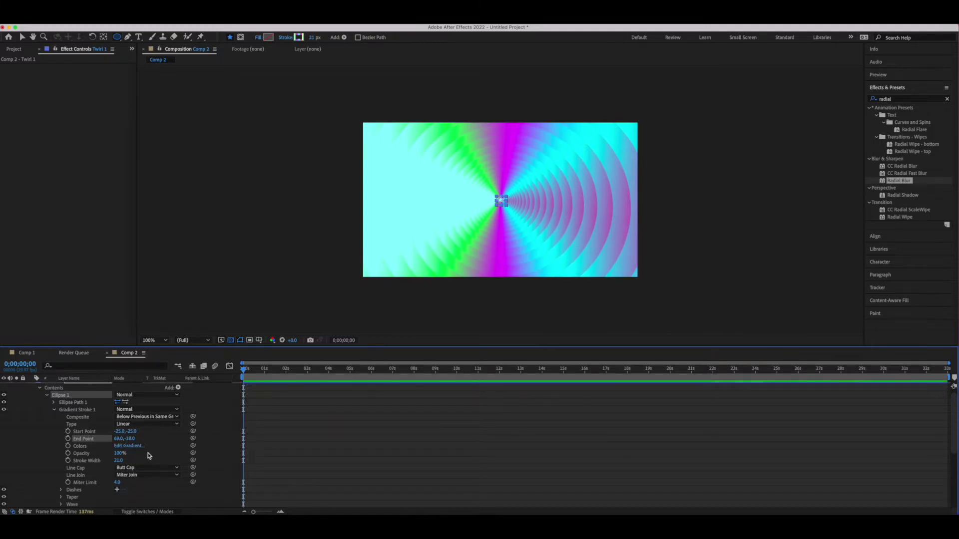
{"action": "scroll", "coordinate": [100, 450], "scroll_direction": "down", "scroll_amount": 2}
{"action": "scroll", "coordinate": [43, 415], "scroll_direction": "up", "scroll_amount": 4}
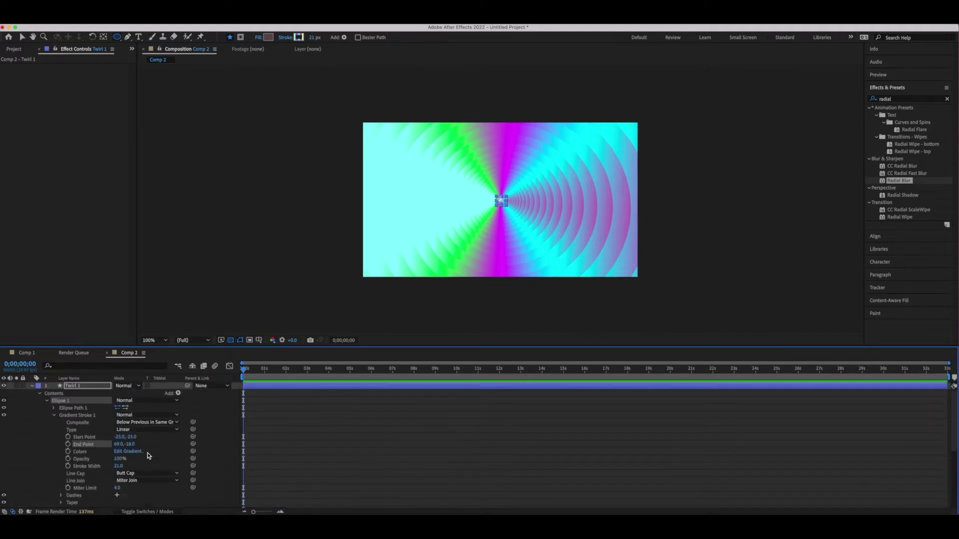
Step: Add a Zig Zag operator and move Zig Zag 1 below Repeater 1 in Twirl 1's contents
{"action": "left_click", "coordinate": [55, 416]}
{"action": "left_click", "coordinate": [54, 408]}
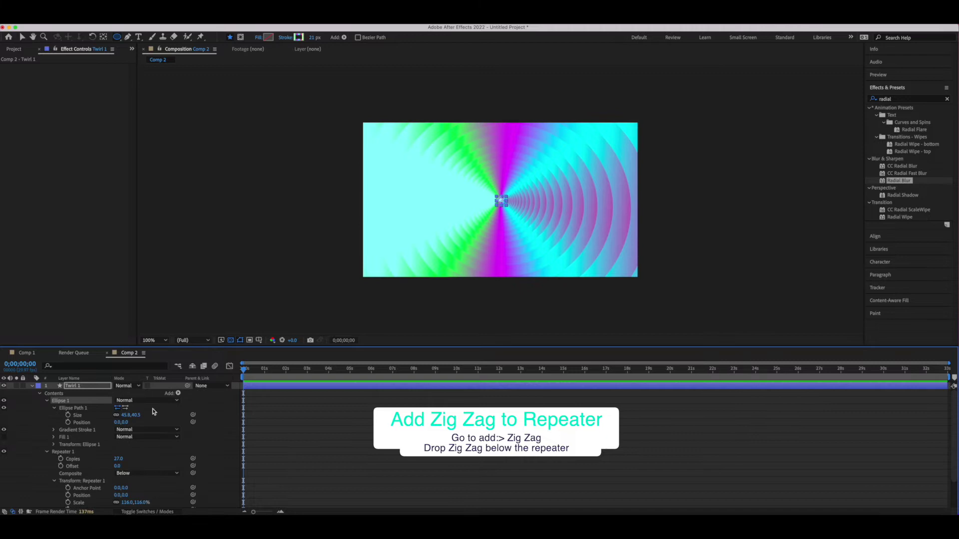
{"action": "left_click", "coordinate": [179, 393]}
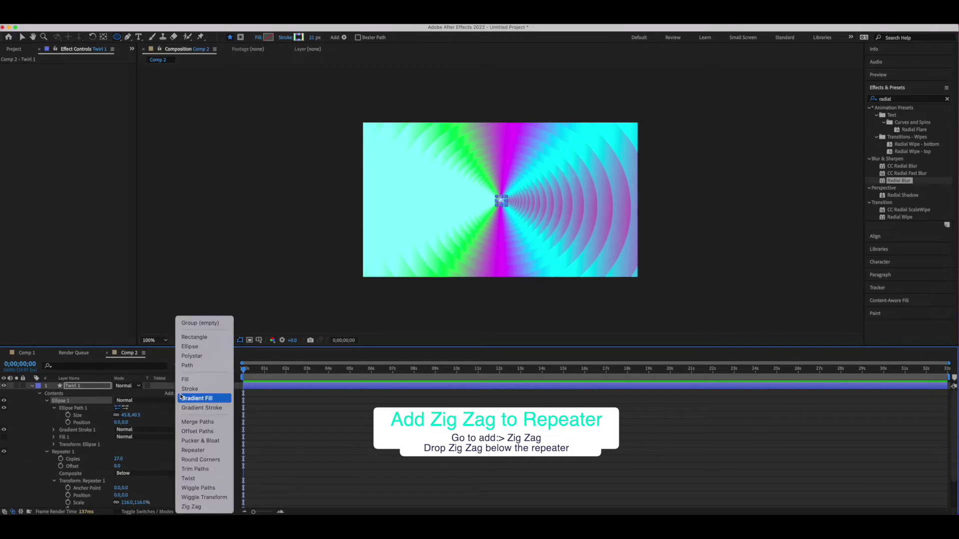
{"action": "left_click", "coordinate": [202, 507]}
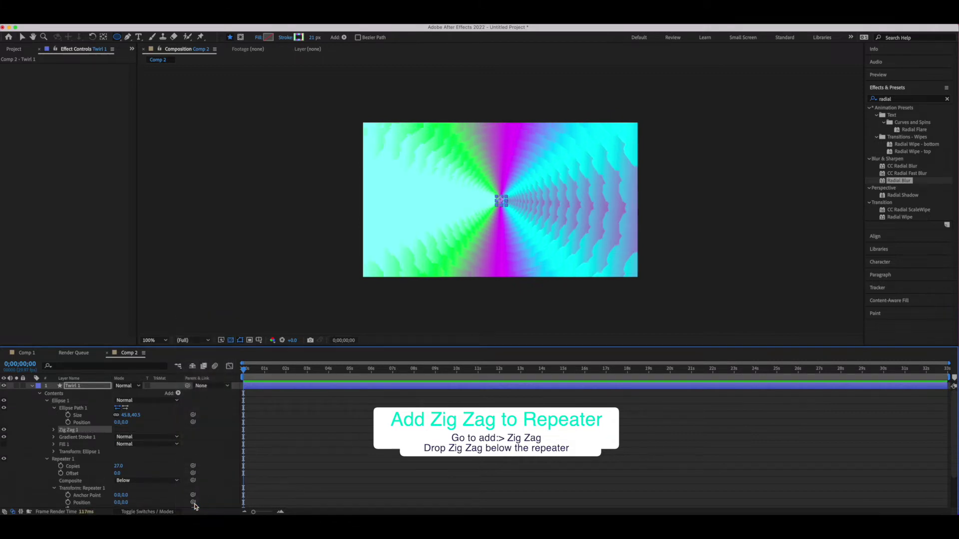
{"action": "left_click", "coordinate": [54, 453]}
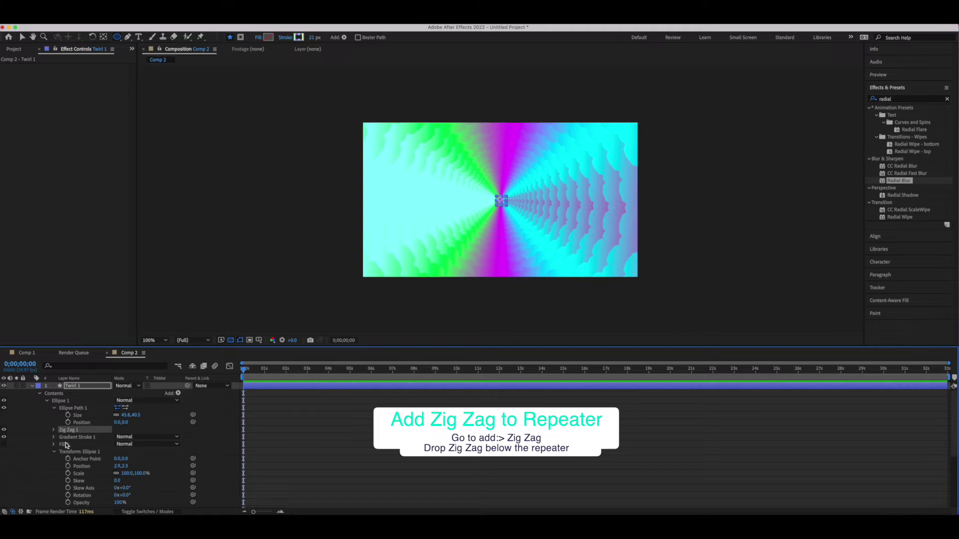
{"action": "left_click", "coordinate": [55, 453]}
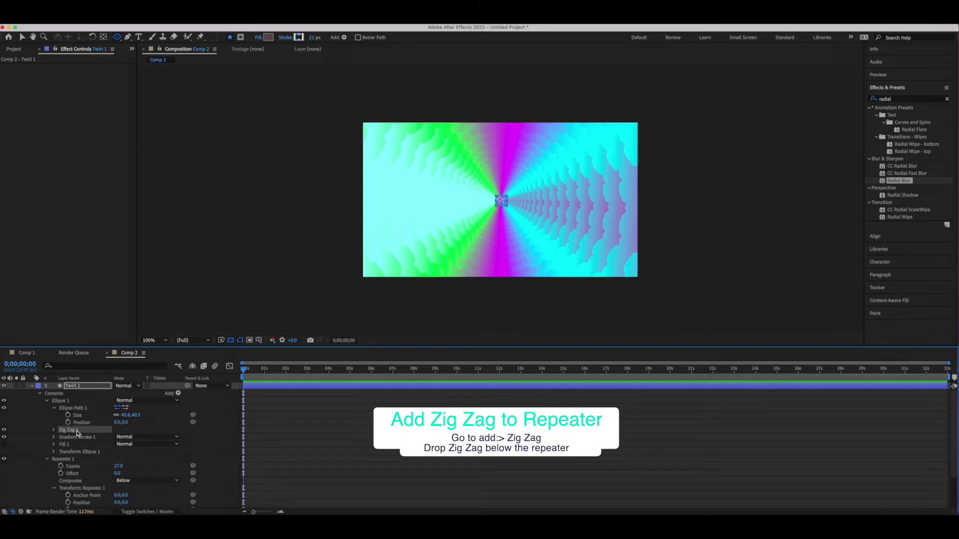
{"action": "left_click", "coordinate": [48, 460]}
{"action": "left_click_drag", "start_coordinate": [85, 432], "coordinate": [81, 463]}
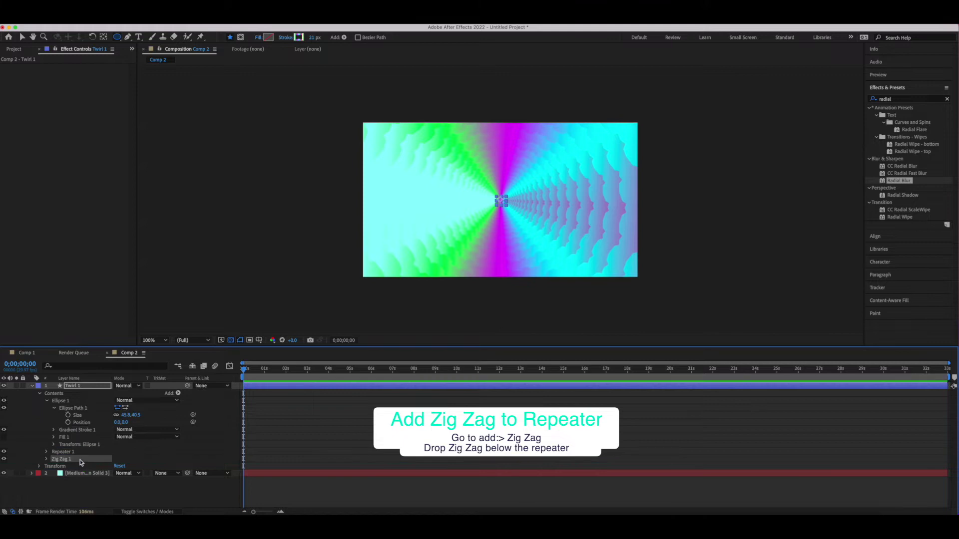
{"action": "left_click", "coordinate": [46, 460]}
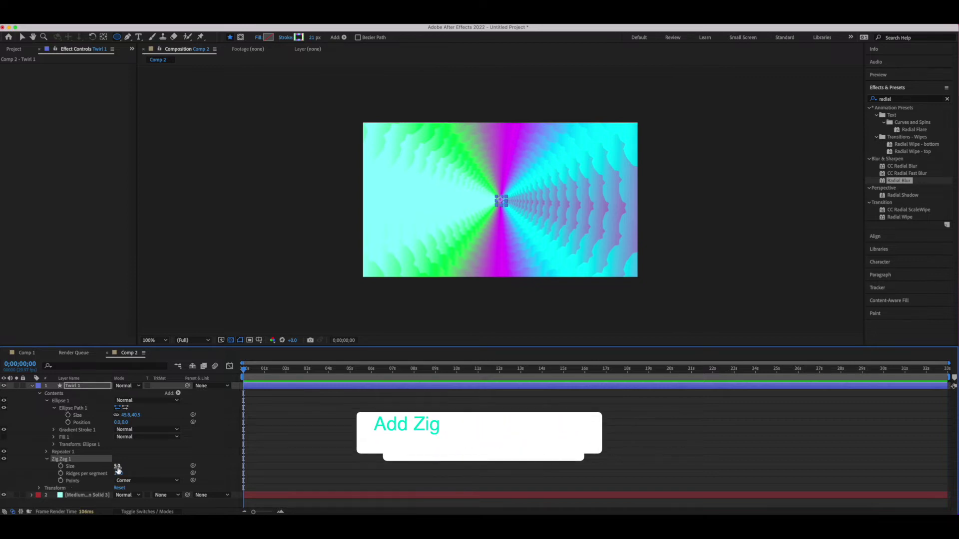
Step: Tune Zig Zag size and ridges, and set the Repeater to 36 copies rotated 13° at slightly lower scale
{"action": "left_click_drag", "start_coordinate": [117, 466], "coordinate": [119, 467]}
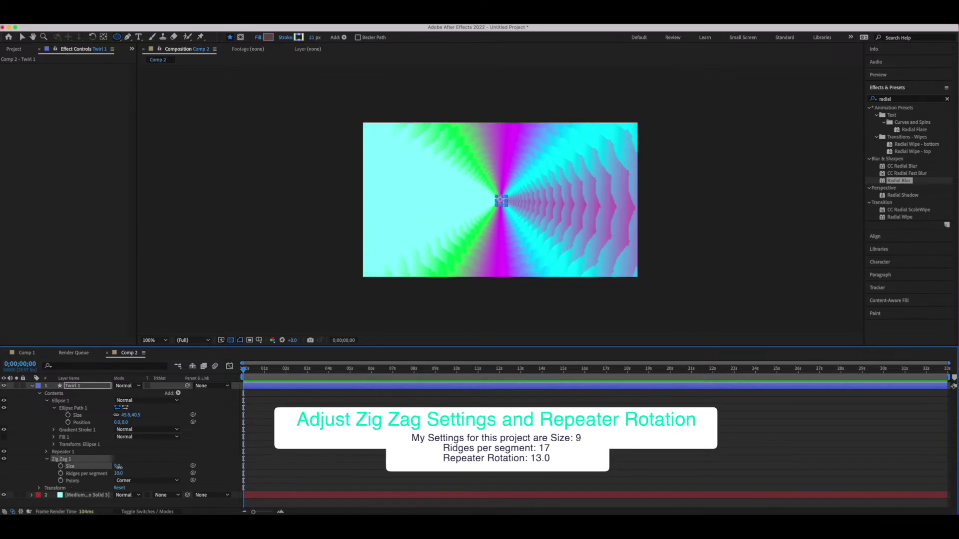
{"action": "left_click_drag", "start_coordinate": [118, 475], "coordinate": [118, 474]}
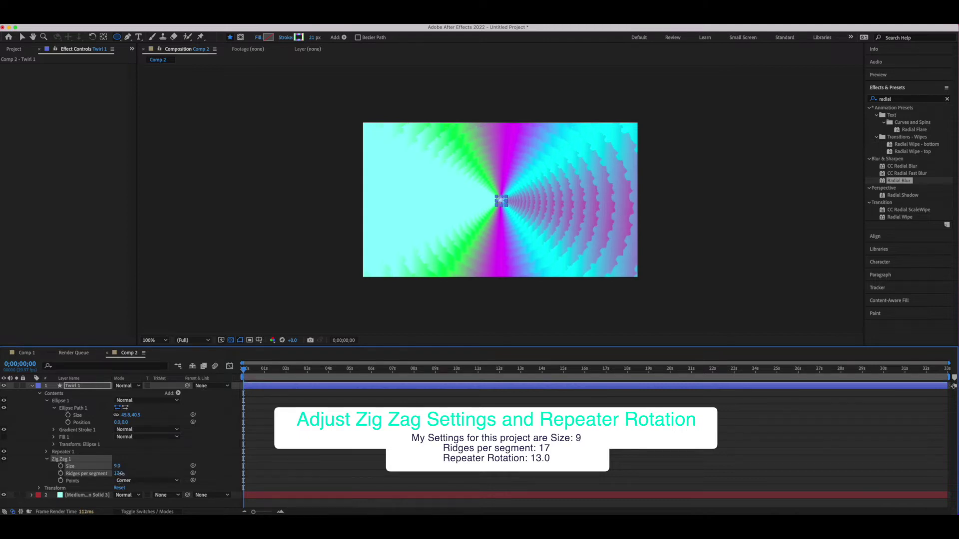
{"action": "left_click", "coordinate": [46, 452]}
{"action": "scroll", "coordinate": [145, 462], "scroll_direction": "down", "scroll_amount": 3}
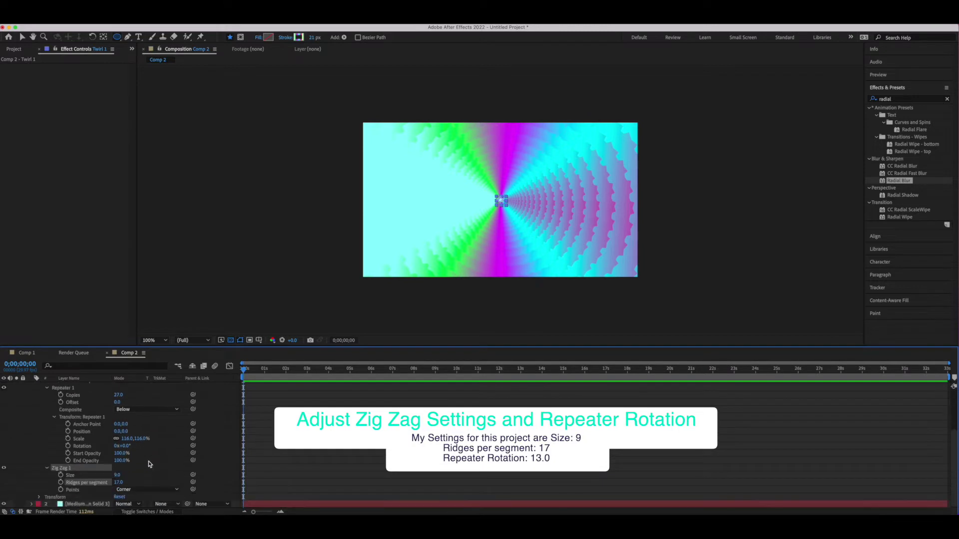
{"action": "left_click_drag", "start_coordinate": [125, 446], "coordinate": [137, 447]}
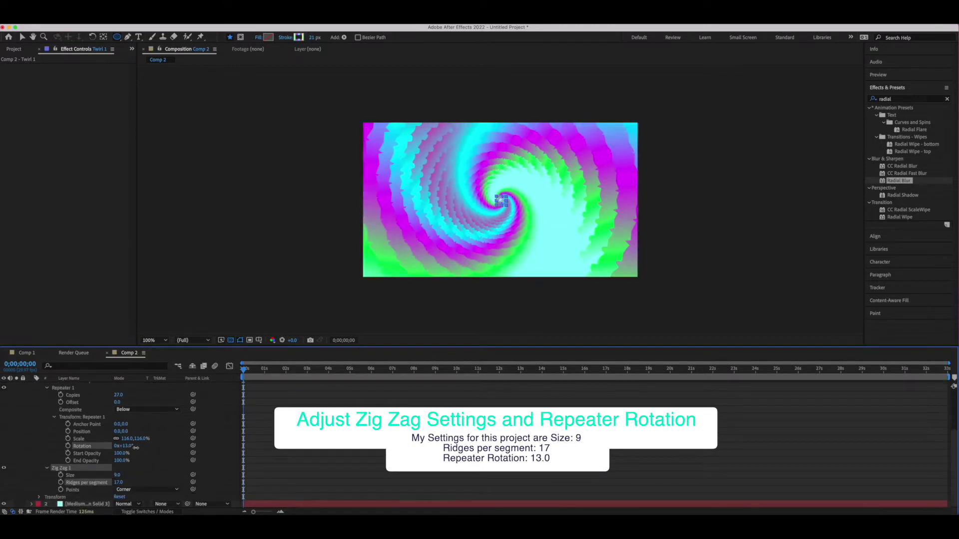
{"action": "left_click_drag", "start_coordinate": [119, 482], "coordinate": [116, 475]}
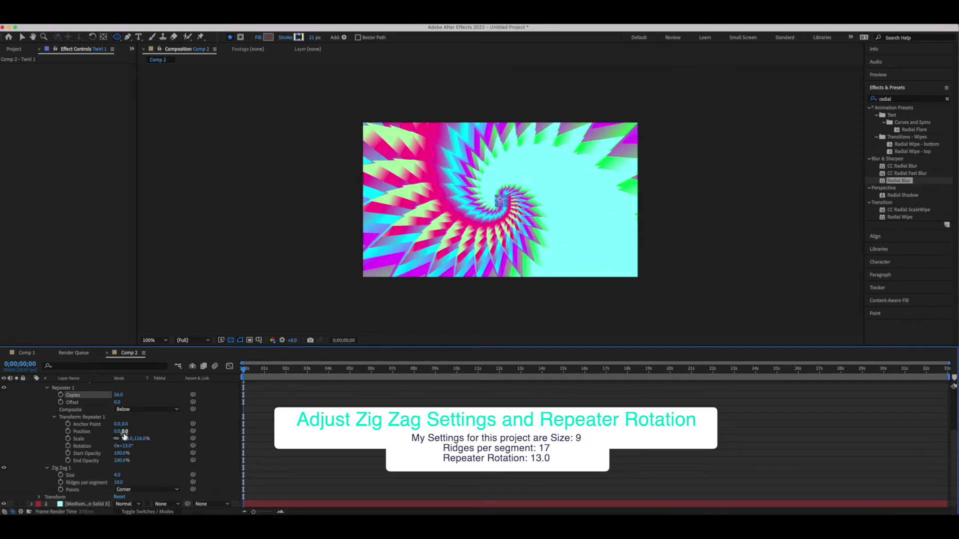
{"action": "left_click_drag", "start_coordinate": [124, 438], "coordinate": [125, 439]}
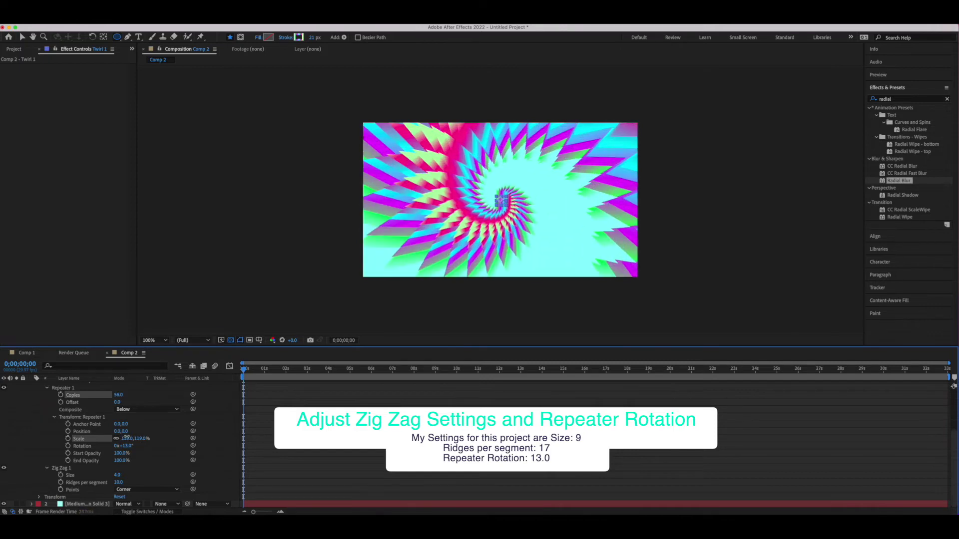
{"action": "left_click_drag", "start_coordinate": [125, 438], "coordinate": [123, 438]}
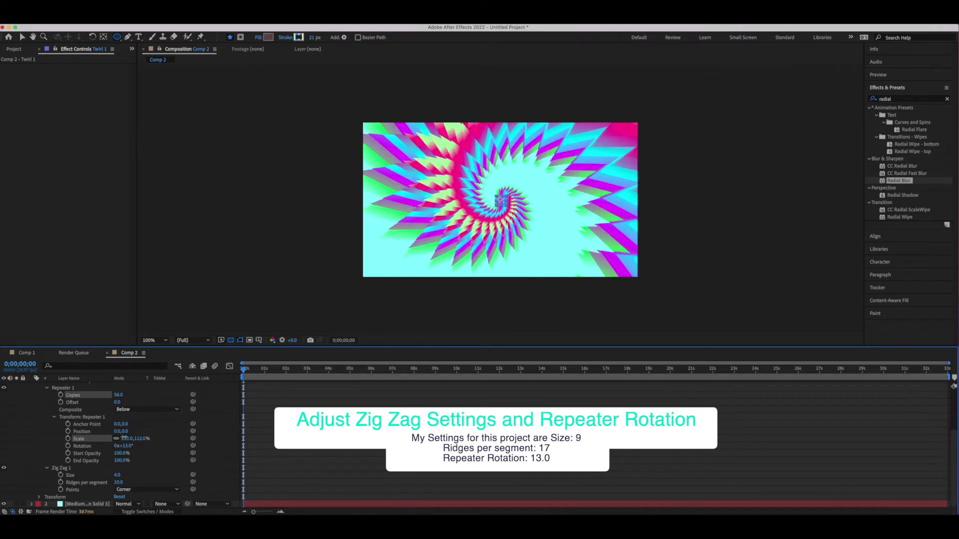
Step: Move the gradient Start Point to -44,-25 and the End Point to about 69,34
{"action": "scroll", "coordinate": [55, 434], "scroll_direction": "up", "scroll_amount": 5}
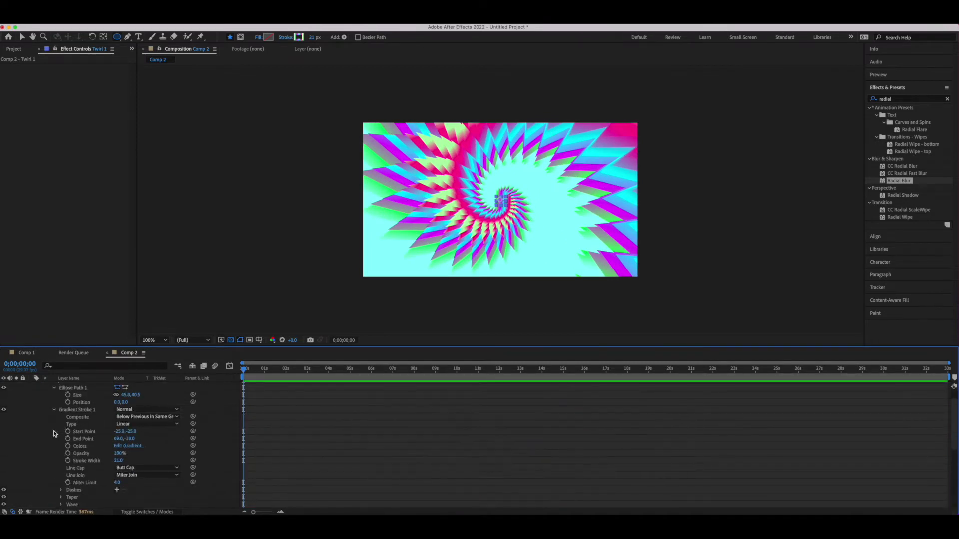
{"action": "left_click_drag", "start_coordinate": [116, 432], "coordinate": [152, 444]}
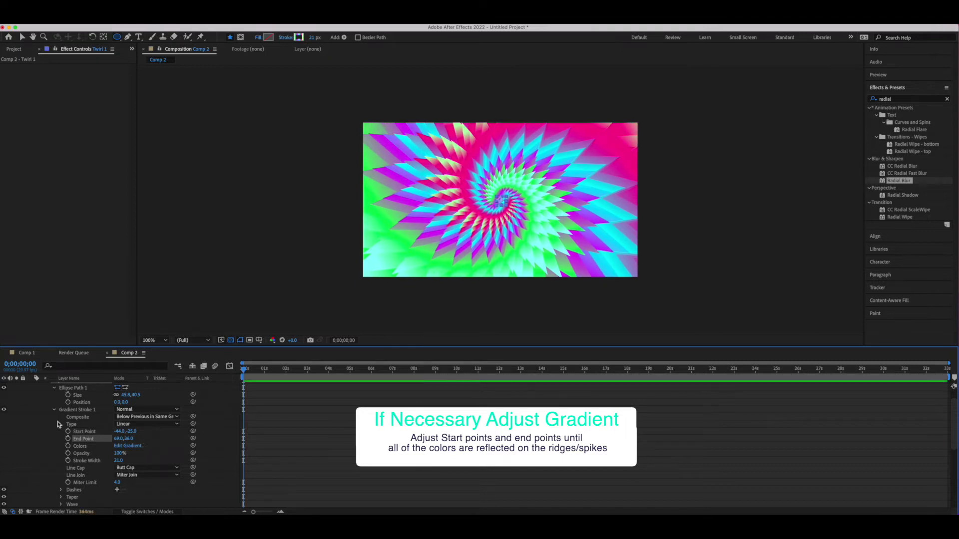
{"action": "scroll", "coordinate": [22, 424], "scroll_direction": "up", "scroll_amount": 1}
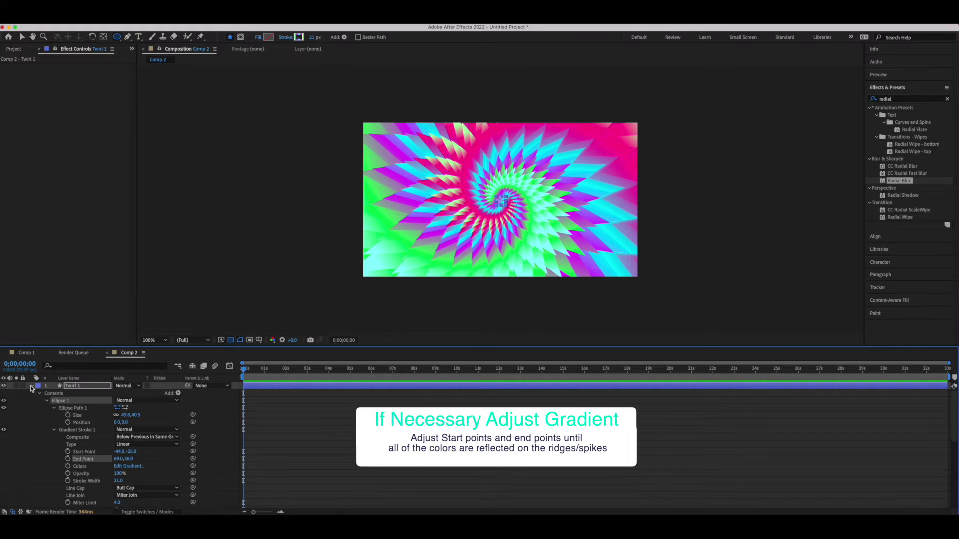
Step: Duplicate Twirl 1 as Twirl 2, remove its Zig Zag 1, and set its blend mode to Hard Light
{"action": "left_click", "coordinate": [31, 387]}
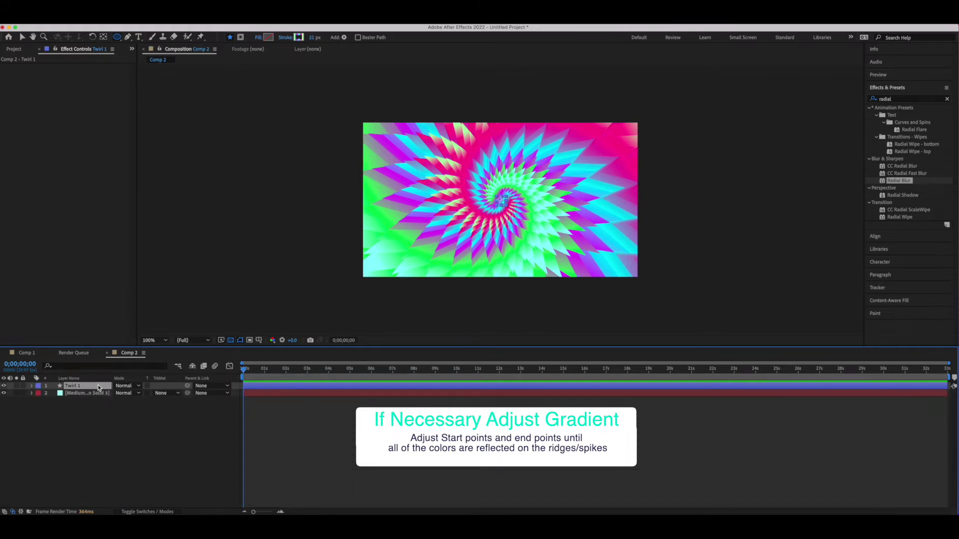
{"action": "key", "text": "super+d"}
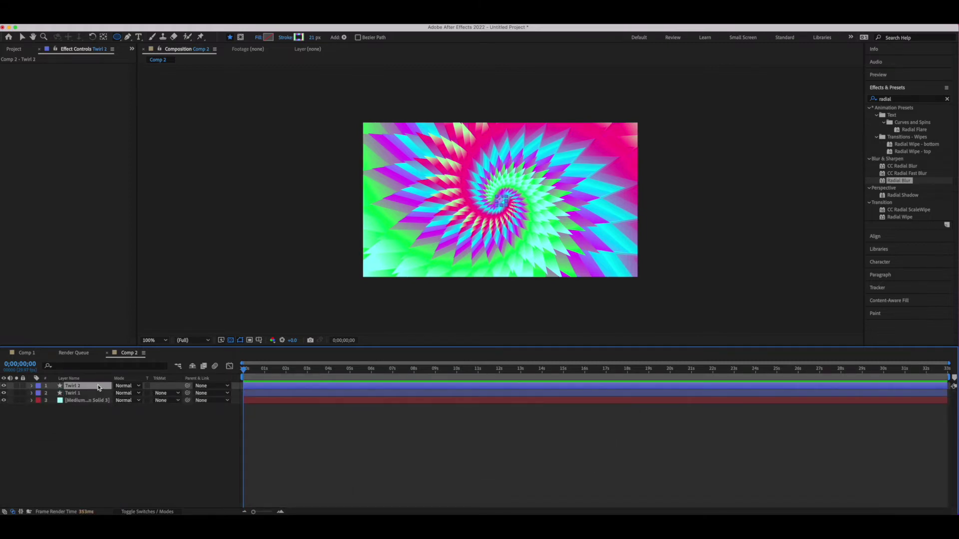
{"action": "left_click", "coordinate": [32, 387]}
{"action": "left_click", "coordinate": [40, 394]}
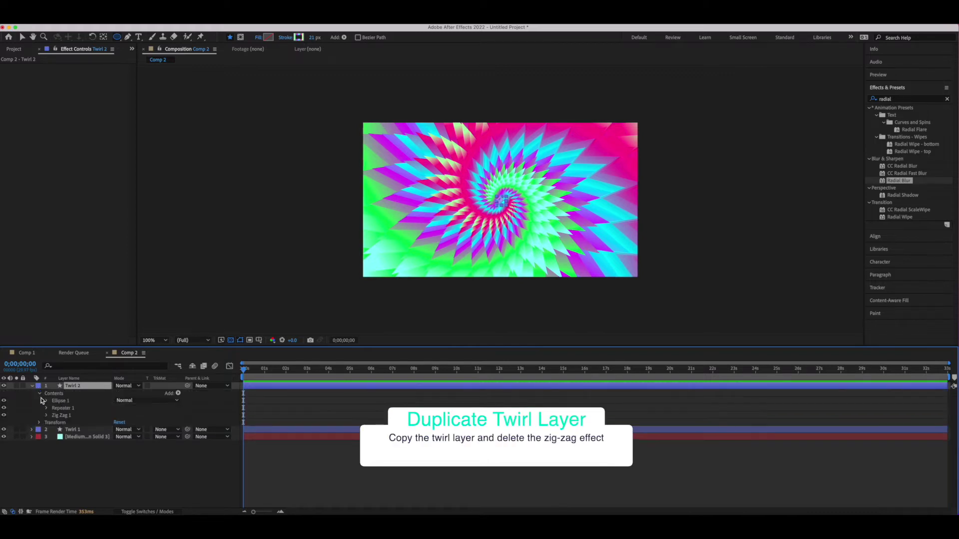
{"action": "left_click", "coordinate": [66, 417]}
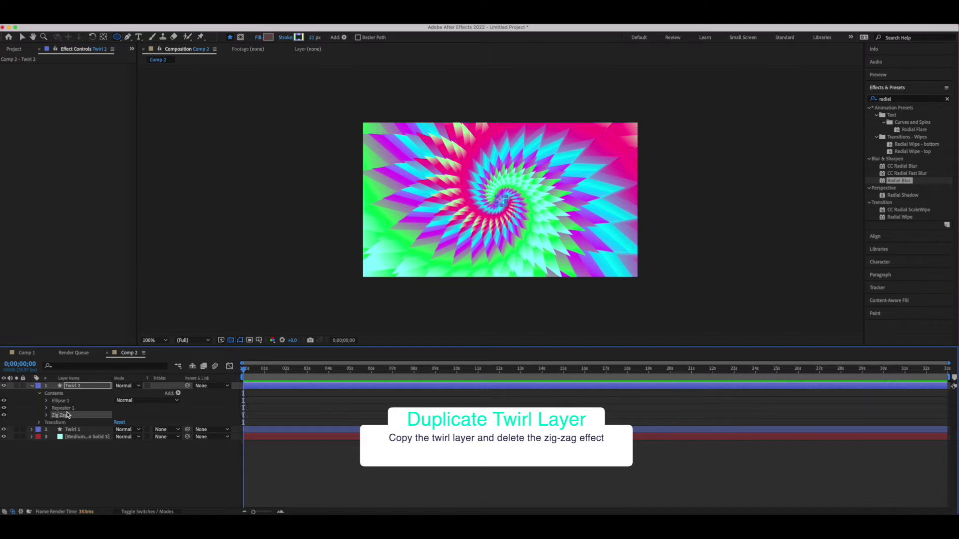
{"action": "key", "text": "Delete"}
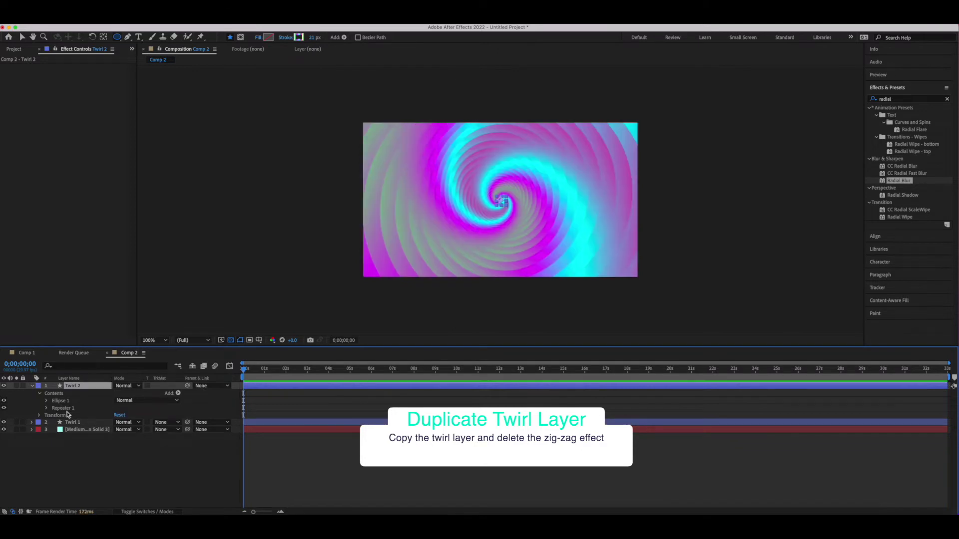
{"action": "left_click", "coordinate": [33, 388]}
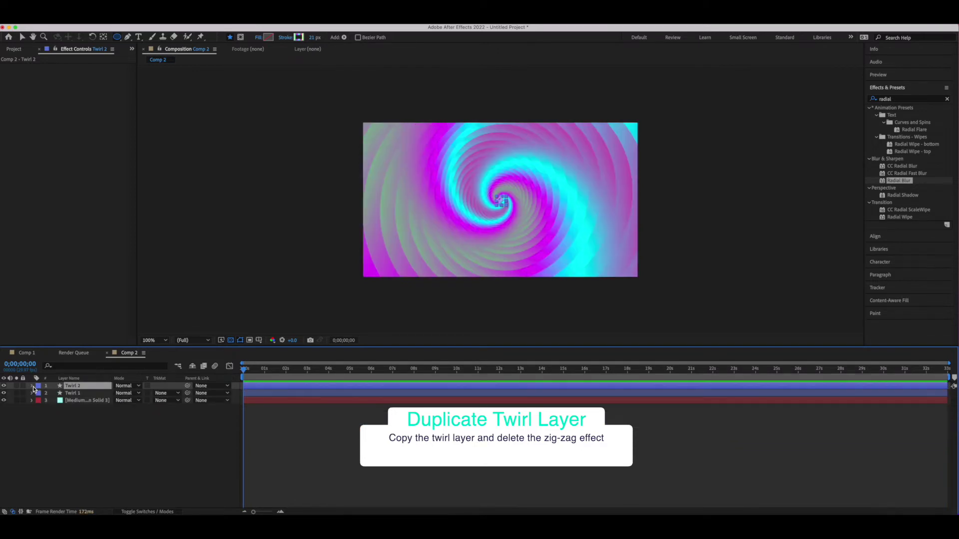
{"action": "left_click", "coordinate": [130, 386]}
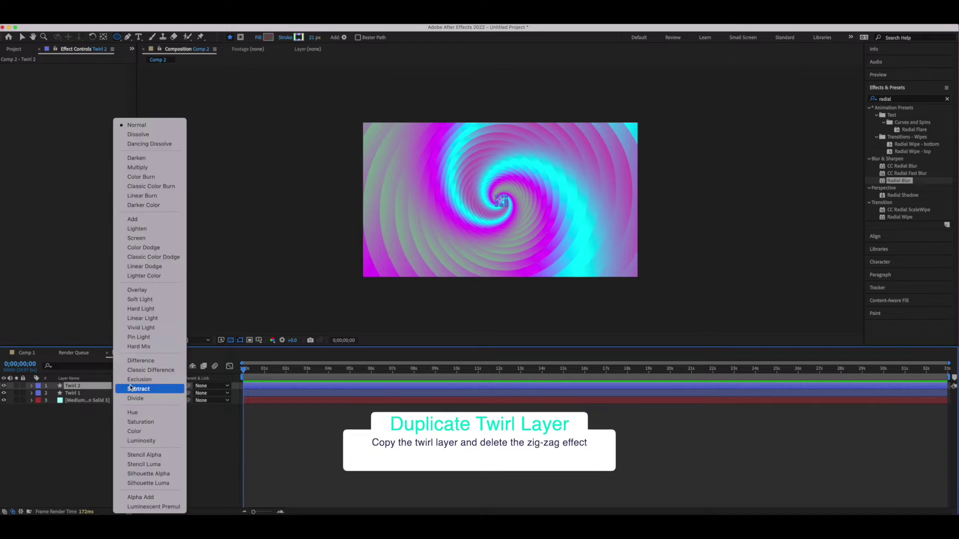
{"action": "left_click", "coordinate": [143, 309]}
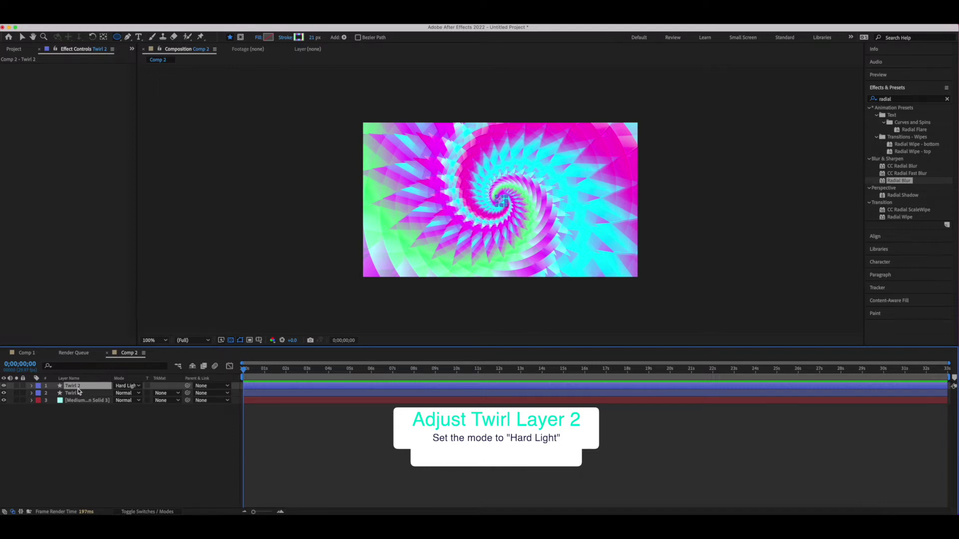
Step: Duplicate Twirl 2 as Twirl 3 and lower its Opacity to 58%
{"action": "key", "text": "super+d"}
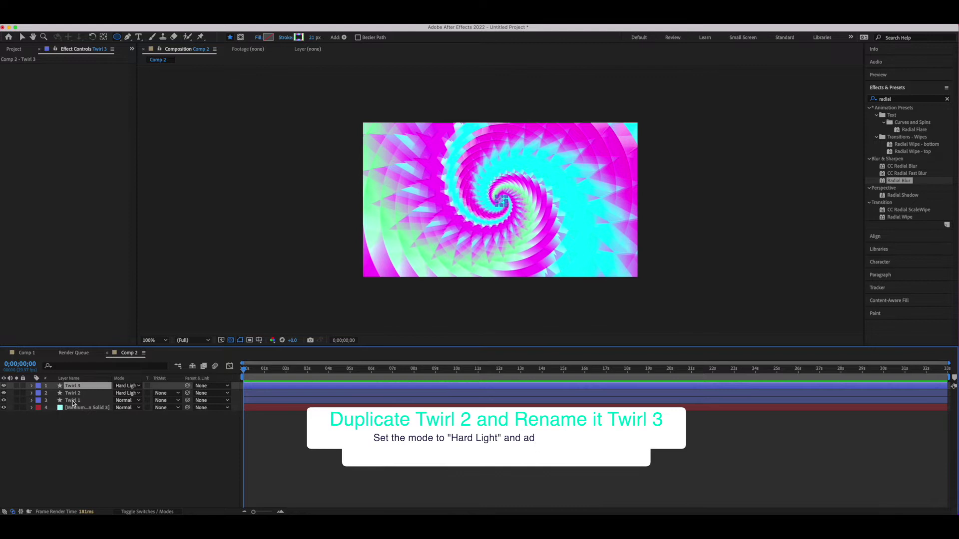
{"action": "left_click", "coordinate": [32, 386]}
{"action": "key", "text": "t"}
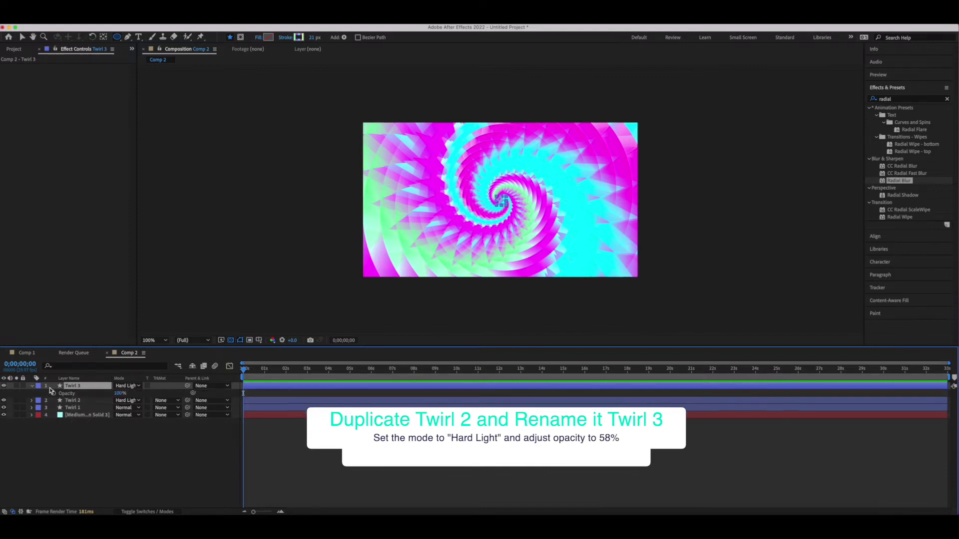
{"action": "left_click_drag", "start_coordinate": [120, 393], "coordinate": [80, 393]}
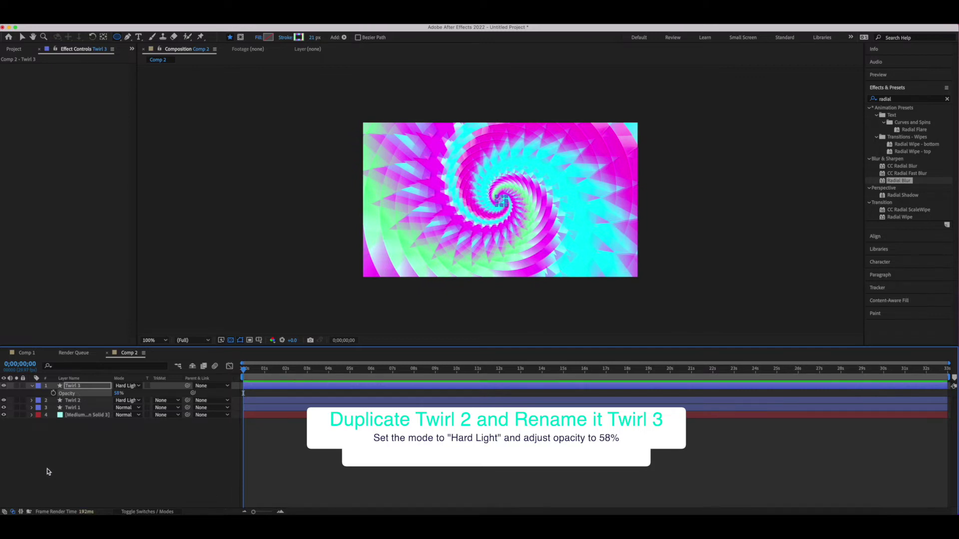
{"action": "left_click", "coordinate": [32, 386]}
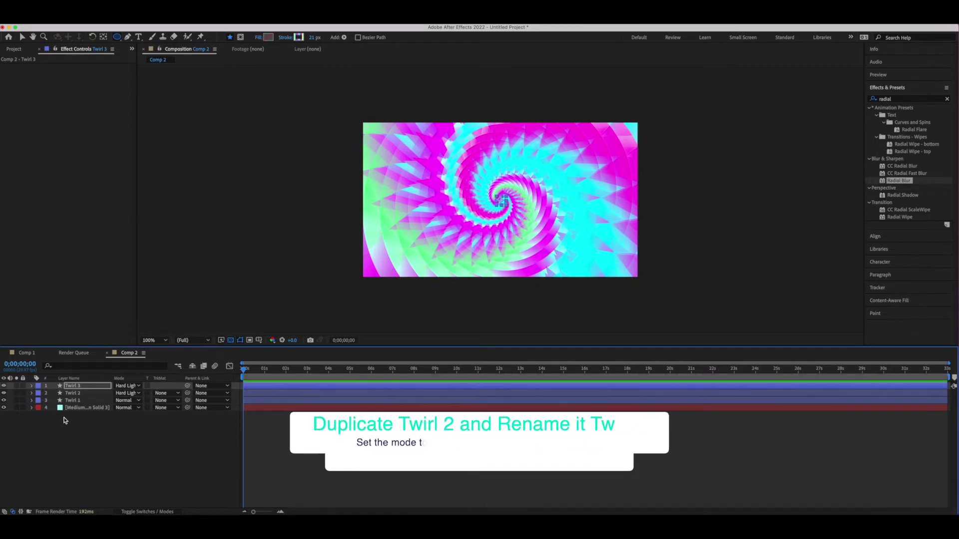
Step: Add a new adjustment layer on top and rename it Blur
{"action": "left_click", "coordinate": [150, 20]}
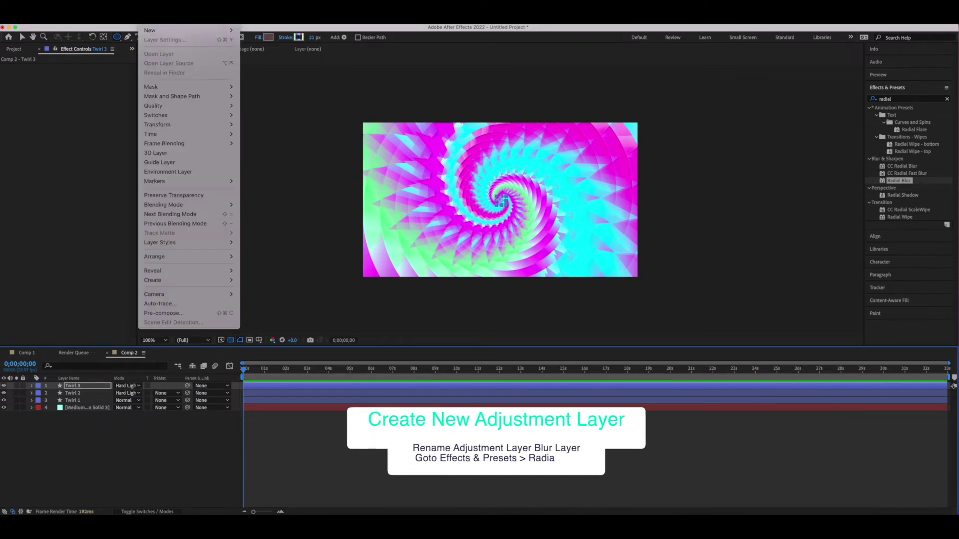
{"action": "mouse_move", "coordinate": [159, 30]}
{"action": "left_click", "coordinate": [267, 87]}
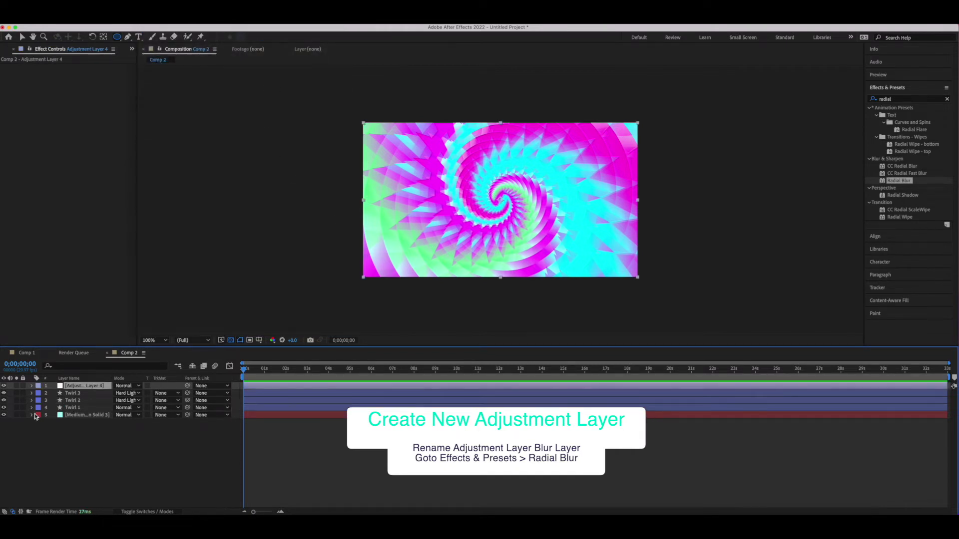
{"action": "right_click", "coordinate": [86, 388]}
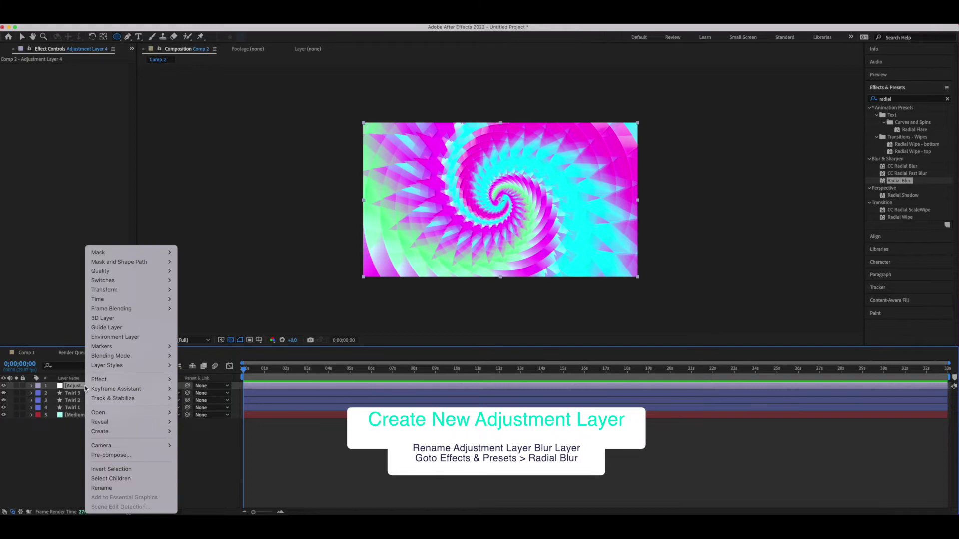
{"action": "left_click", "coordinate": [107, 487]}
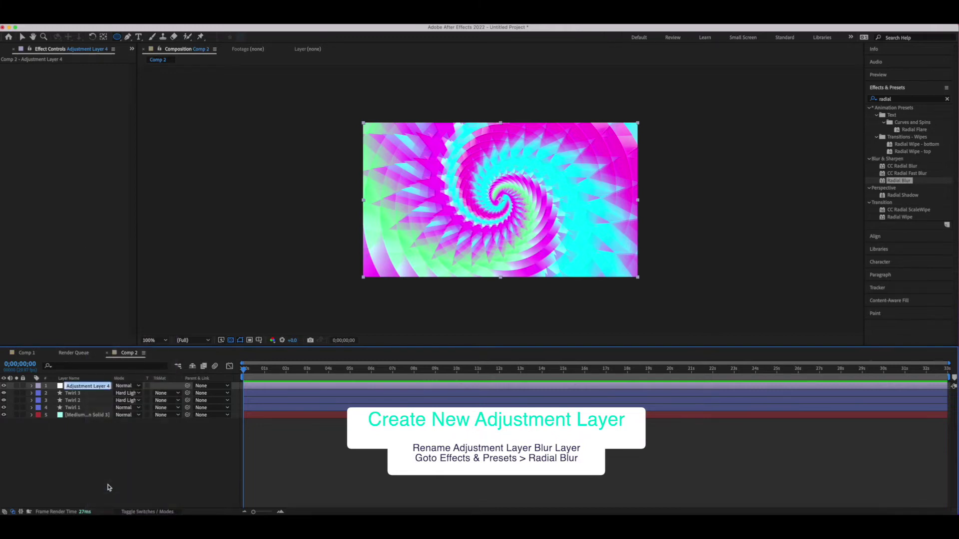
{"action": "type", "text": "Blur"}
{"action": "key", "text": "Return"}
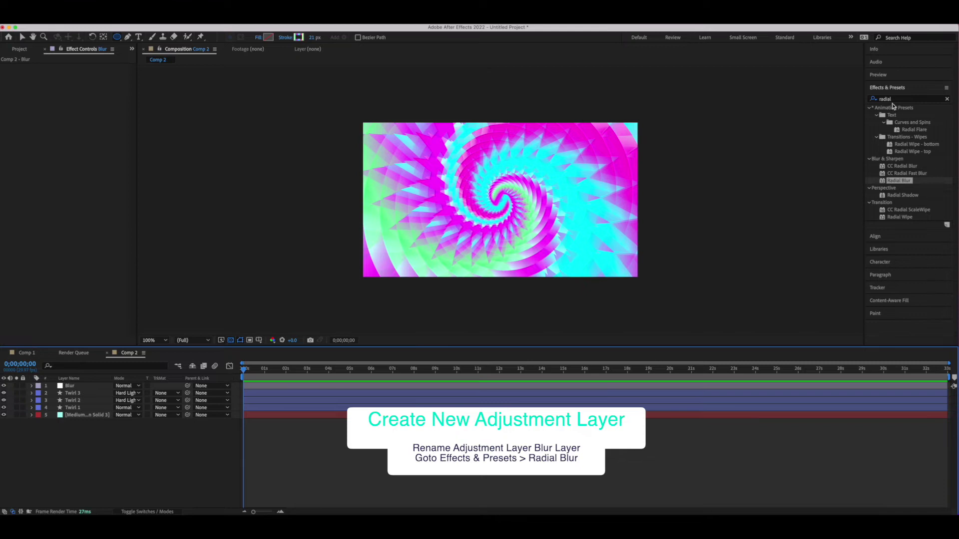
Step: Apply Radial Blur to the Blur layer with Type Zoom and Amount 63.0
{"action": "left_click", "coordinate": [895, 99]}
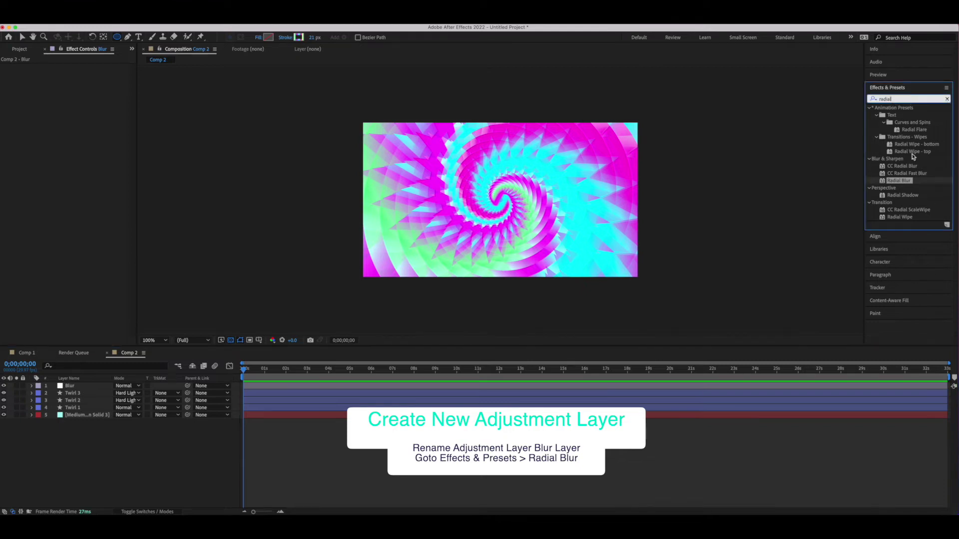
{"action": "left_click_drag", "start_coordinate": [897, 184], "coordinate": [90, 390]}
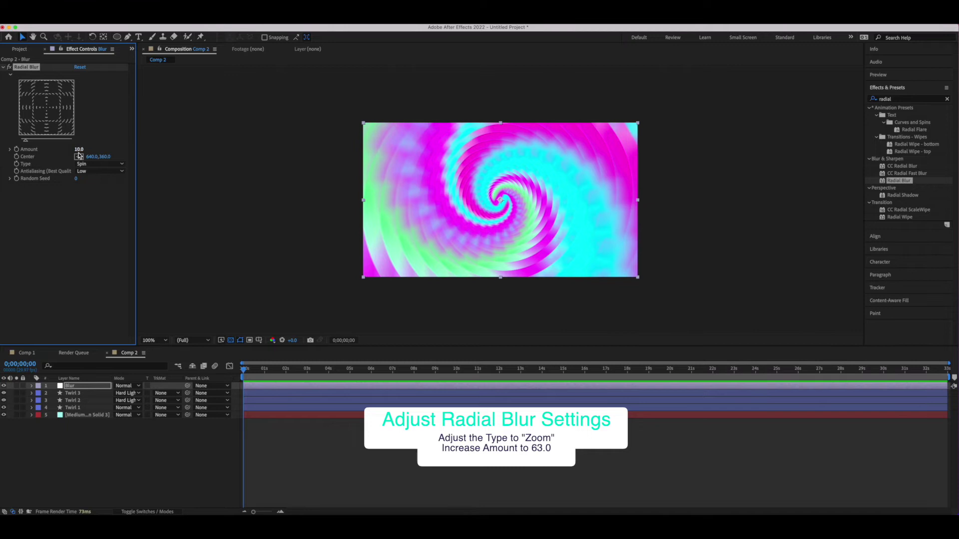
{"action": "left_click", "coordinate": [91, 164]}
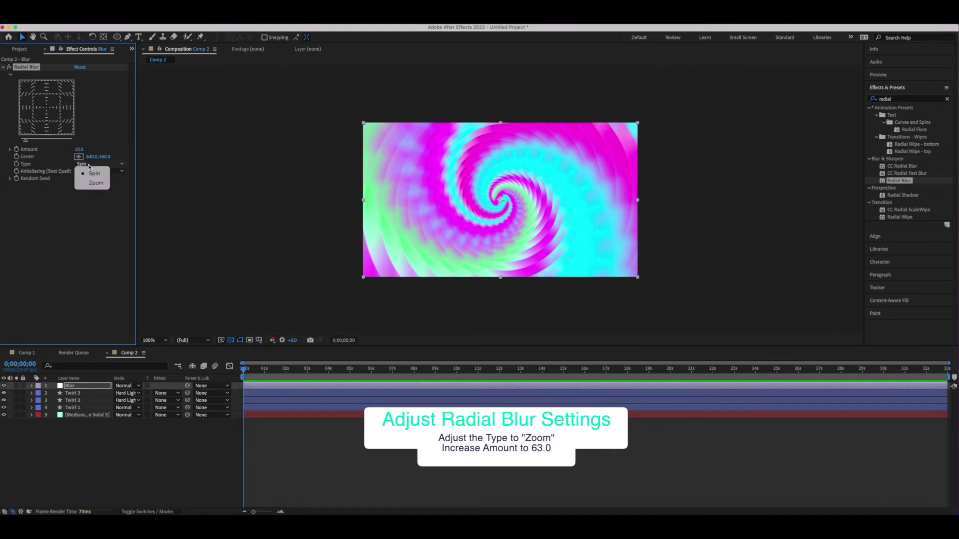
{"action": "left_click", "coordinate": [95, 184]}
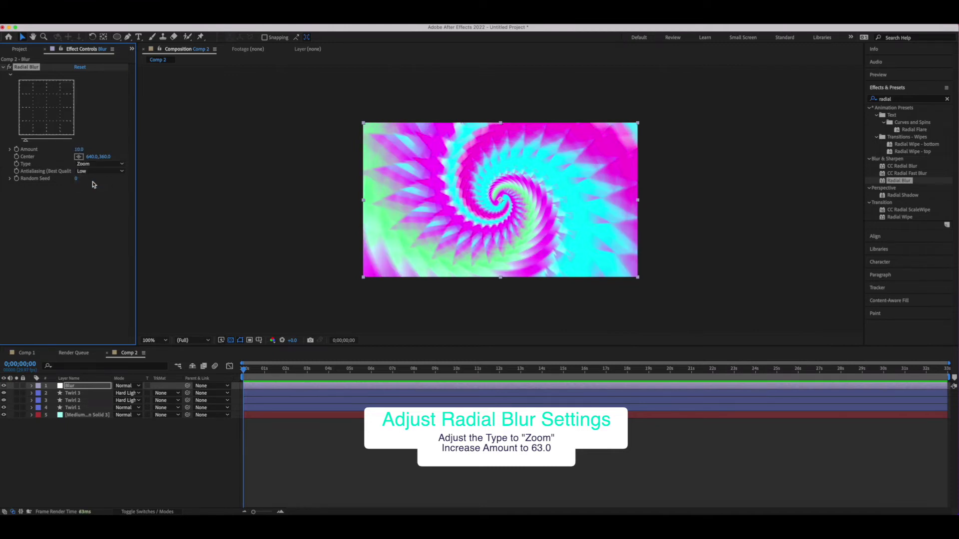
{"action": "left_click_drag", "start_coordinate": [78, 150], "coordinate": [103, 181]}
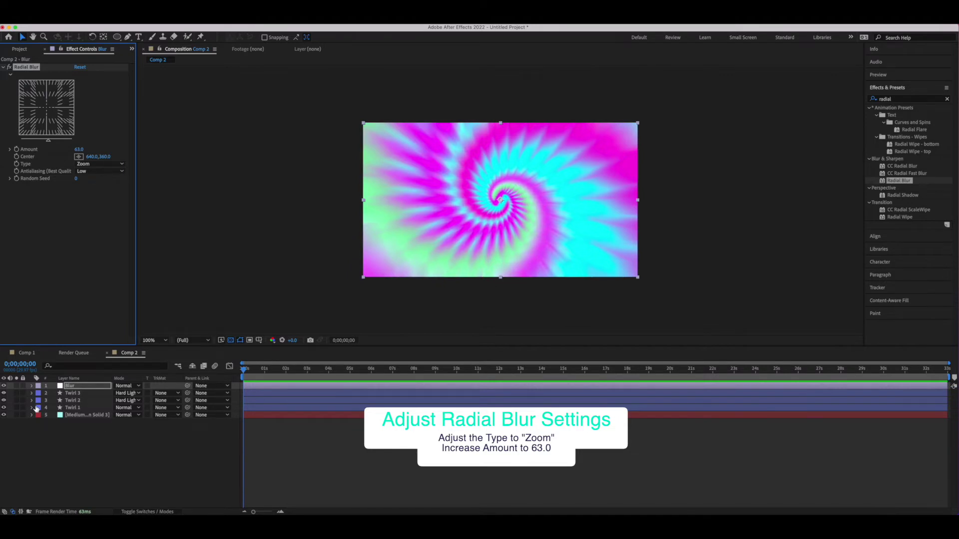
Step: Keyframe Twirl 1's Rotation to go from 0 at the start to one full turn at the end
{"action": "left_click", "coordinate": [80, 409]}
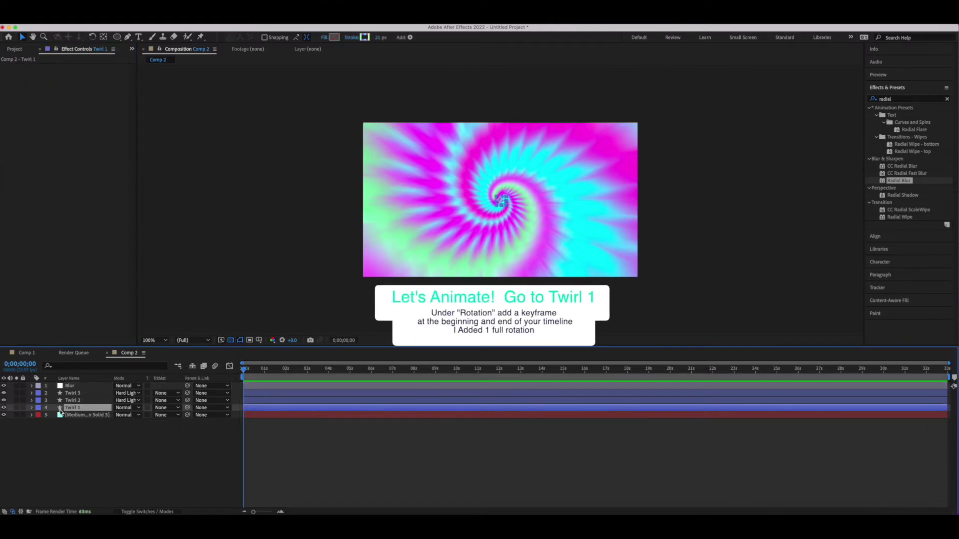
{"action": "left_click", "coordinate": [31, 408]}
{"action": "left_click", "coordinate": [47, 394]}
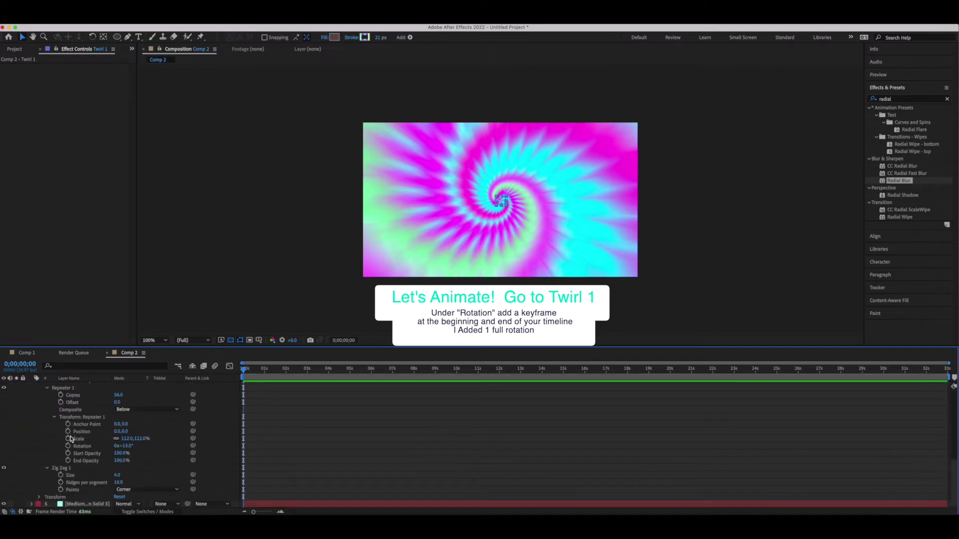
{"action": "scroll", "coordinate": [66, 449], "scroll_direction": "up", "scroll_amount": 3}
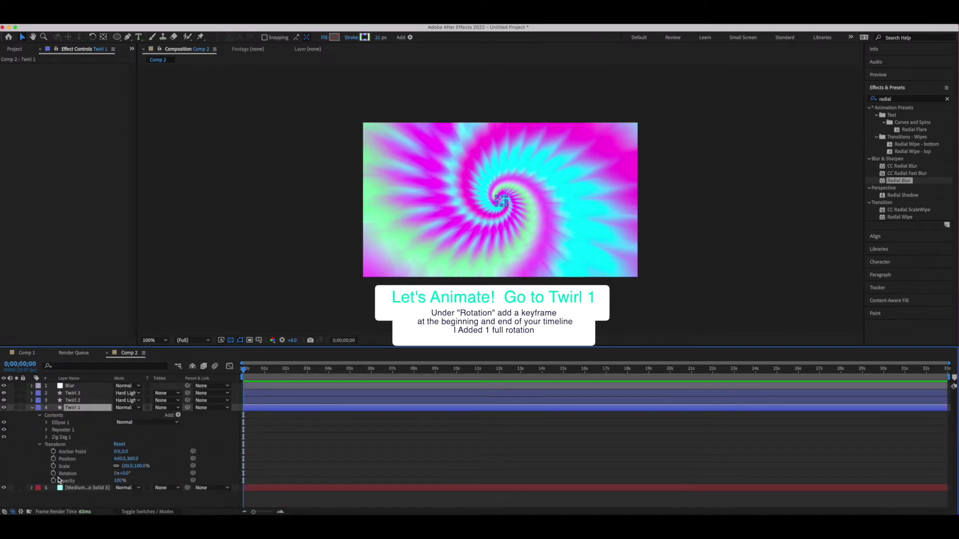
{"action": "left_click", "coordinate": [54, 474]}
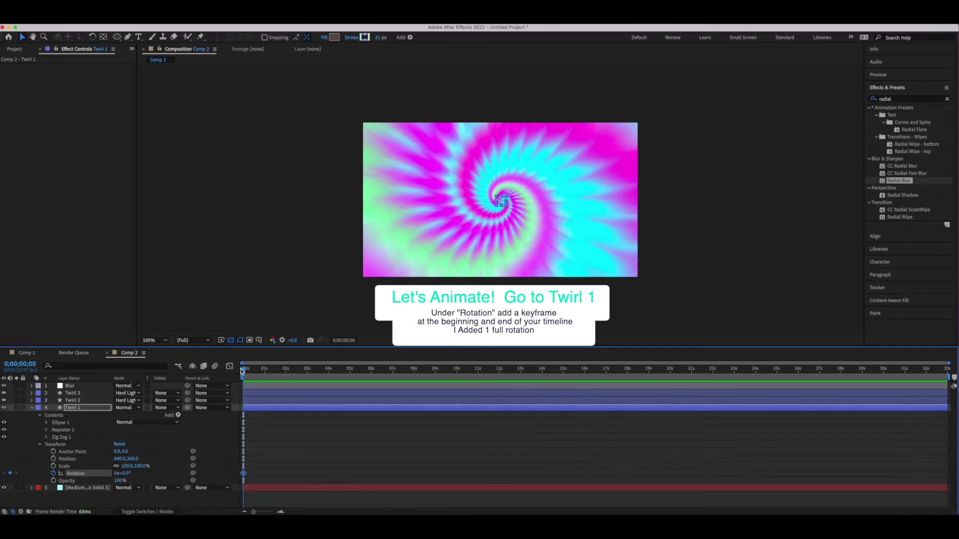
{"action": "left_click_drag", "start_coordinate": [246, 372], "coordinate": [957, 403]}
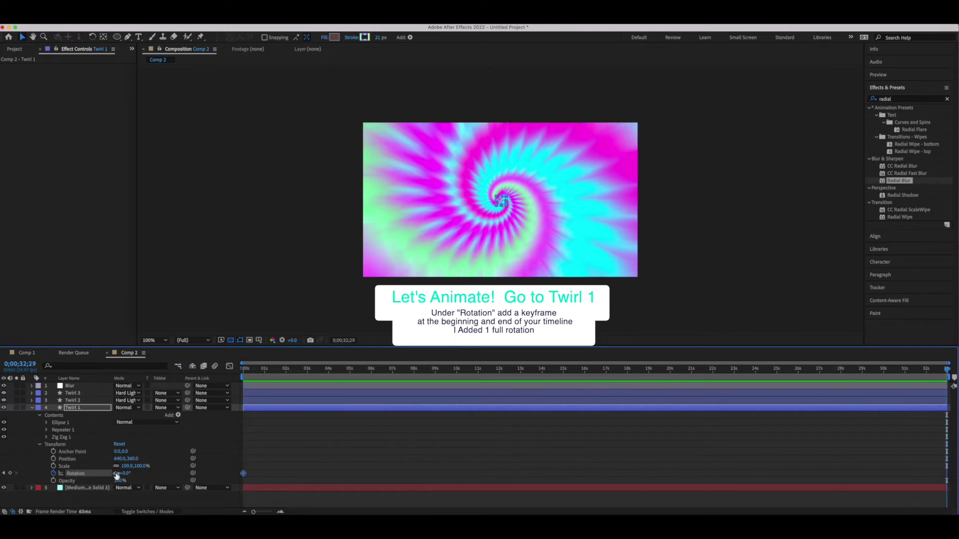
{"action": "left_click", "coordinate": [117, 473]}
{"action": "left_click", "coordinate": [349, 460]}
{"action": "left_click", "coordinate": [32, 408]}
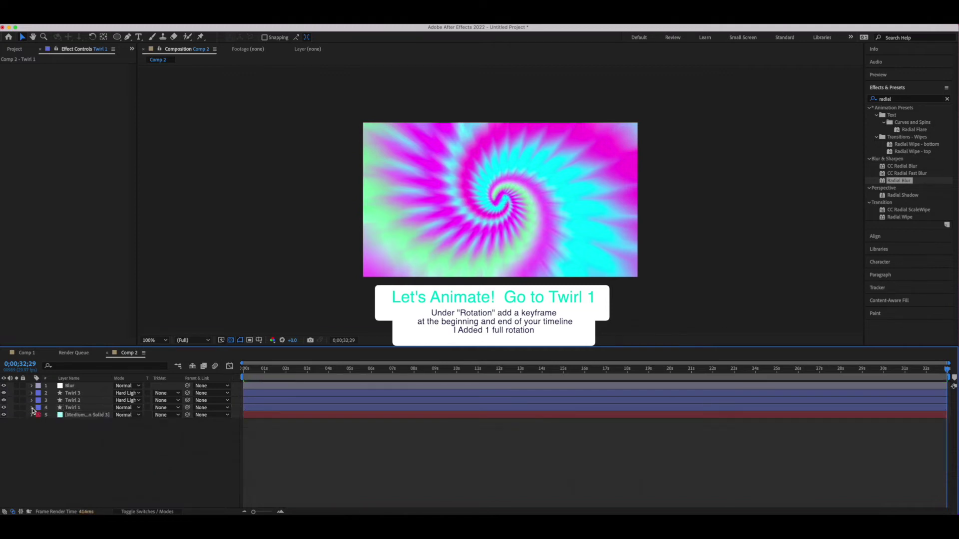
Step: Keyframe Twirl 2's Rotation from 0 at time zero to 1x one full turn
{"action": "left_click", "coordinate": [32, 401]}
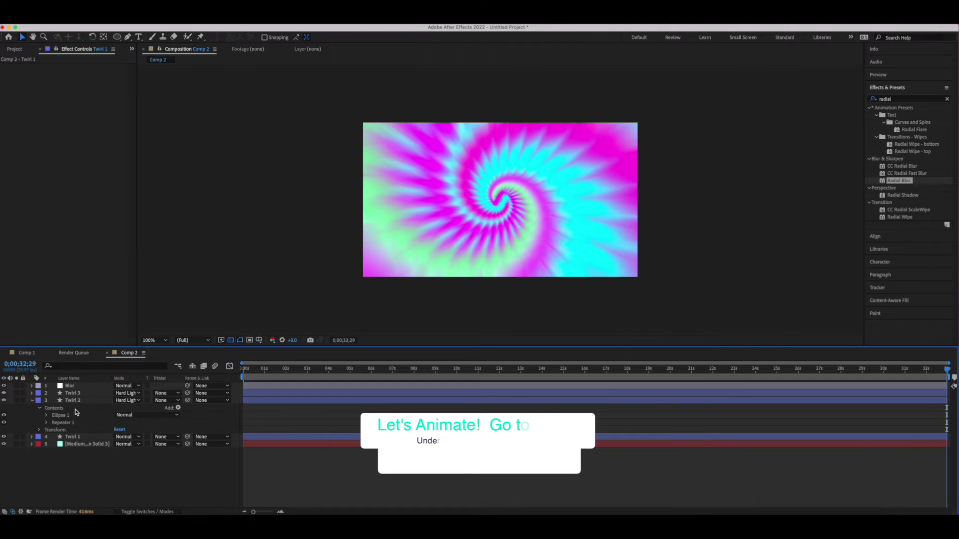
{"action": "left_click", "coordinate": [39, 430]}
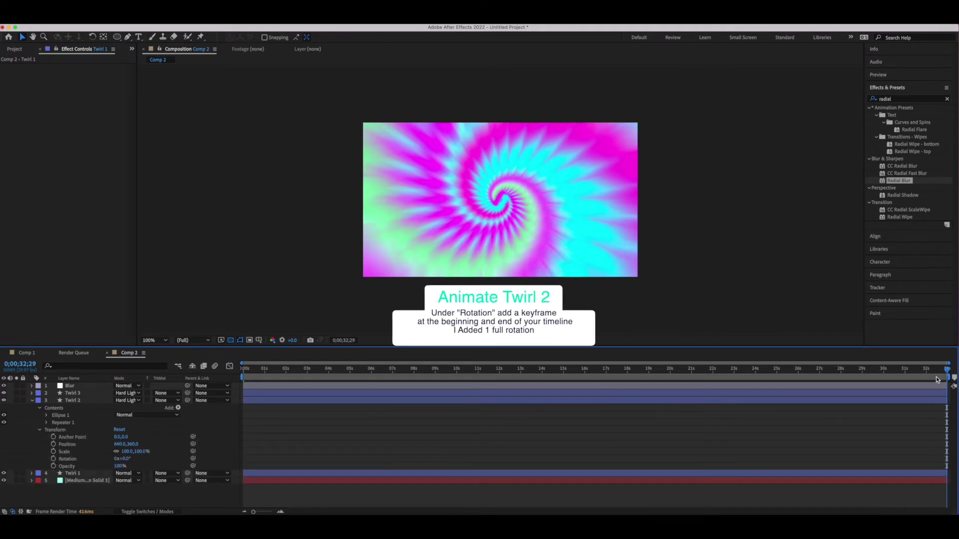
{"action": "left_click_drag", "start_coordinate": [948, 371], "coordinate": [947, 400]}
{"action": "left_click", "coordinate": [53, 459]}
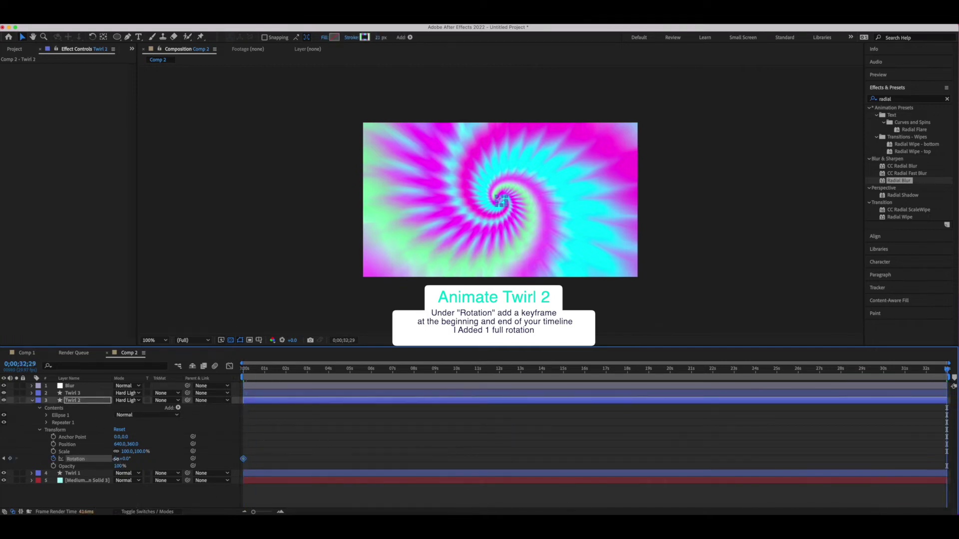
{"action": "left_click", "coordinate": [116, 459]}
{"action": "type", "text": "1"}
{"action": "key", "text": "Return"}
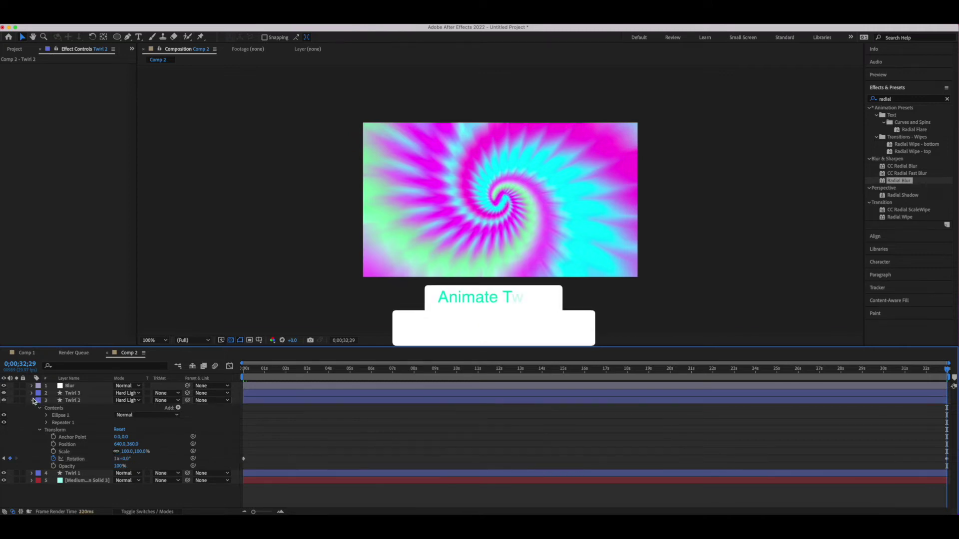
{"action": "left_click", "coordinate": [32, 400]}
Step: Add start and end Rotation keyframes to Twirl 3 and preview the animation
{"action": "left_click", "coordinate": [32, 393]}
{"action": "left_click", "coordinate": [53, 437]}
{"action": "key", "text": "Home"}
{"action": "key", "text": "alt+shift+r"}
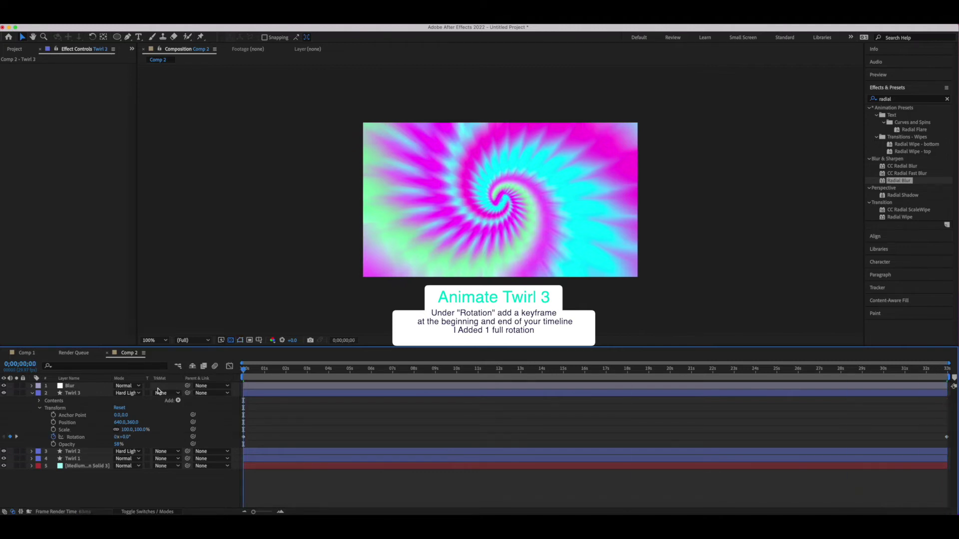
{"action": "key", "text": "space"}
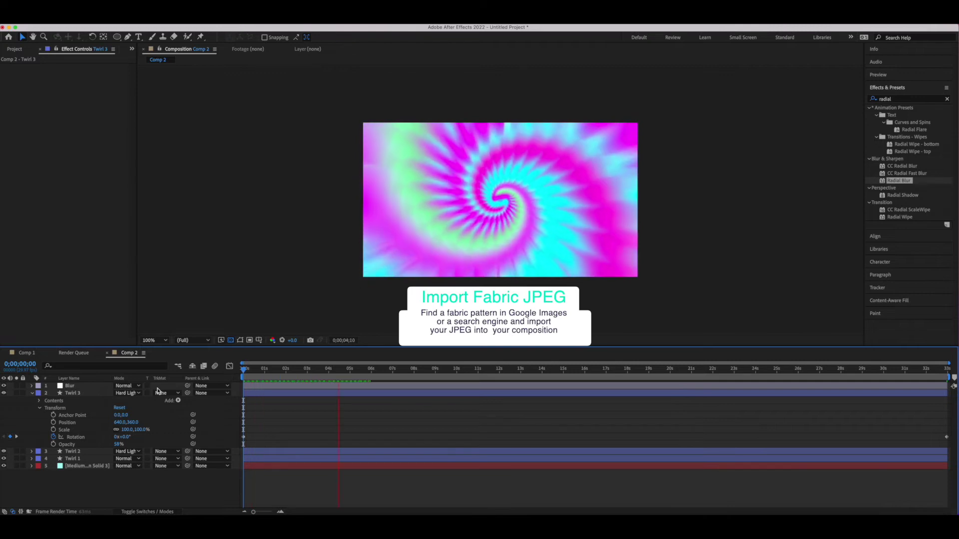
Step: Stop the preview and look at the fabric.jpeg texture from the Project panel
{"action": "key", "text": "space"}
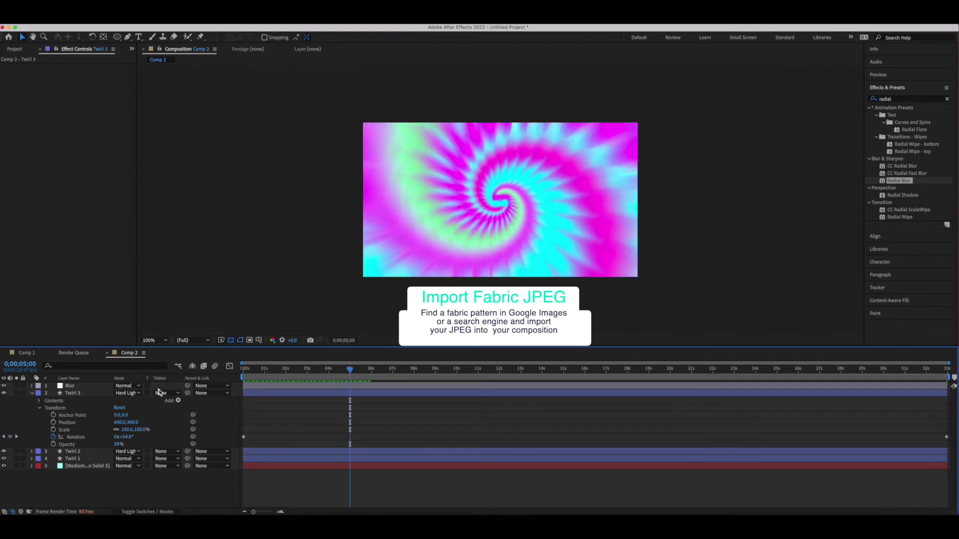
{"action": "left_click", "coordinate": [31, 394]}
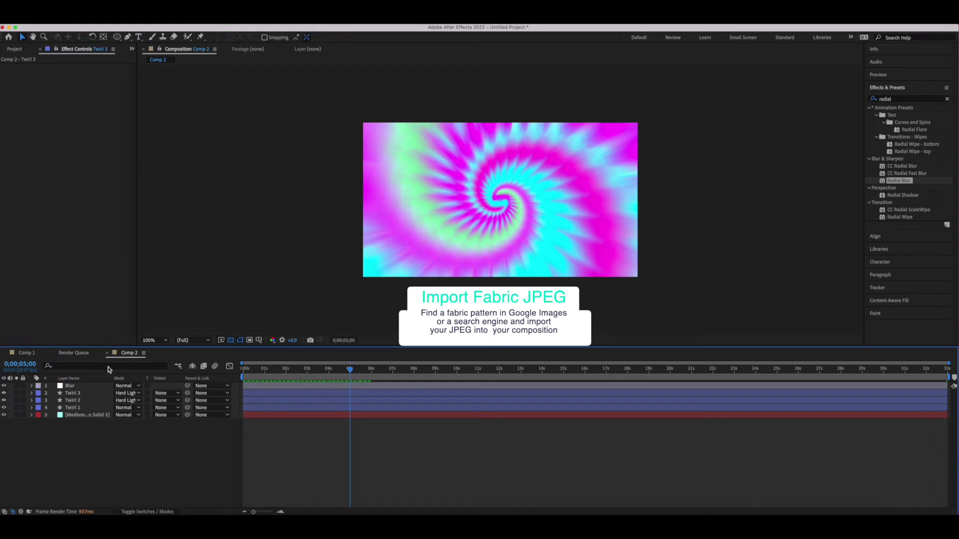
{"action": "left_click", "coordinate": [14, 50]}
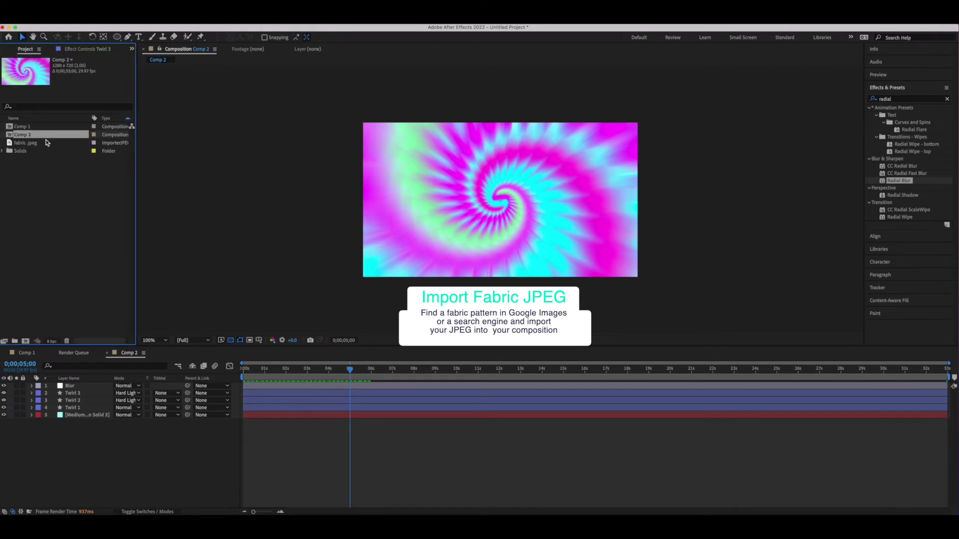
{"action": "left_click", "coordinate": [29, 144]}
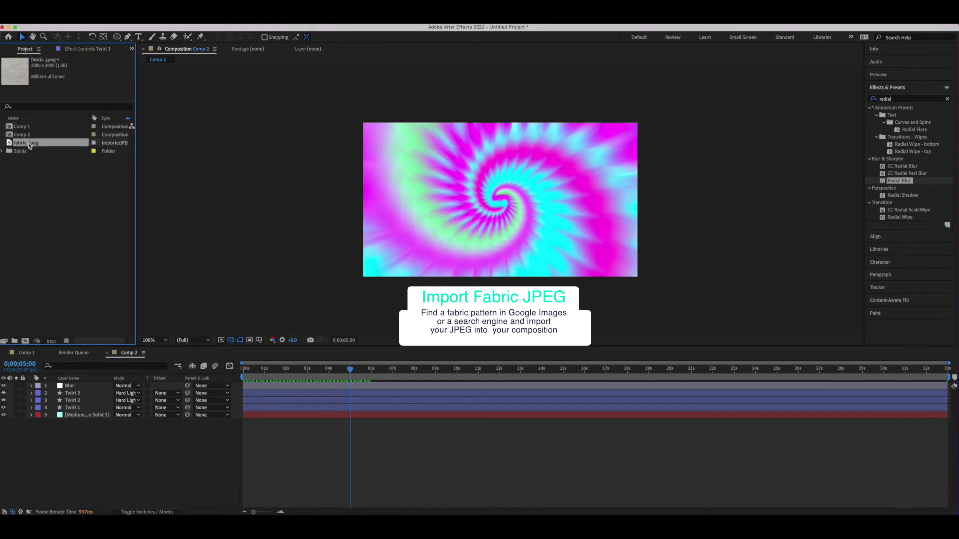
{"action": "double_click", "coordinate": [29, 144]}
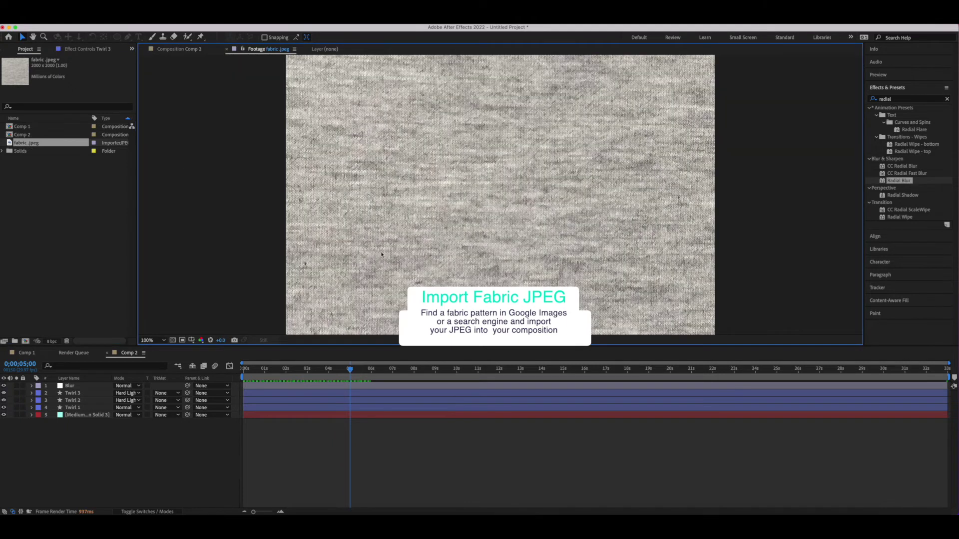
{"action": "left_click", "coordinate": [174, 52]}
Step: Place fabric.jpeg as Comp 2's top layer in Soft Light mode and preview from the start
{"action": "left_click_drag", "start_coordinate": [27, 148], "coordinate": [36, 387]}
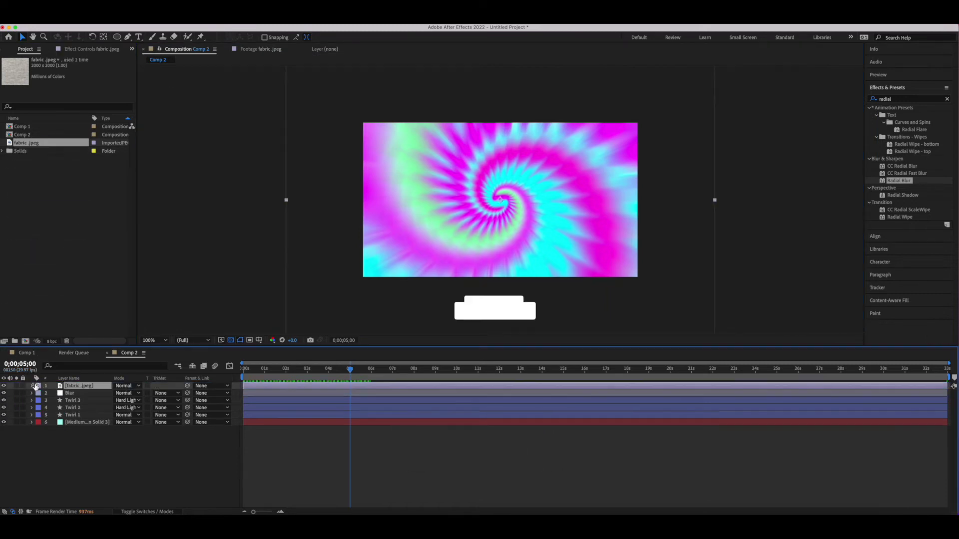
{"action": "left_click", "coordinate": [131, 388]}
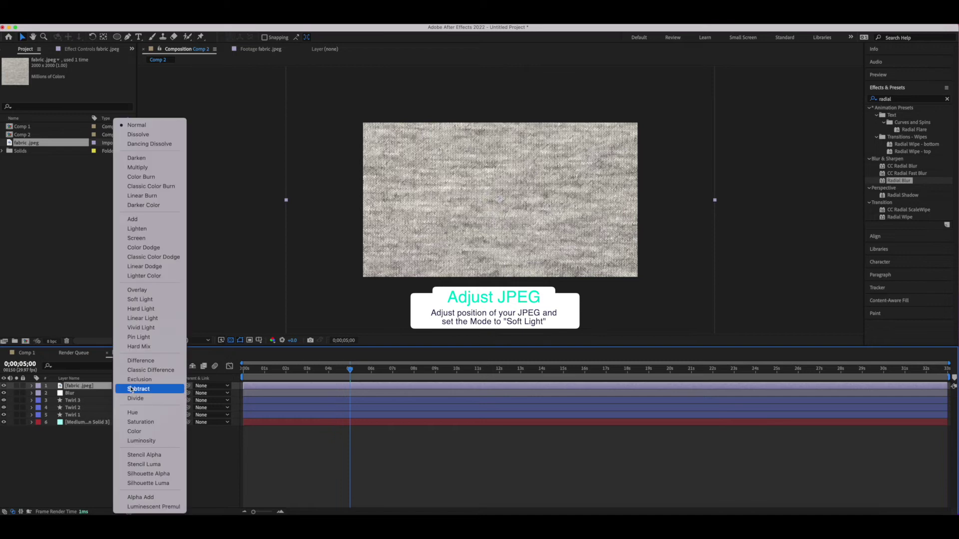
{"action": "left_click", "coordinate": [146, 301]}
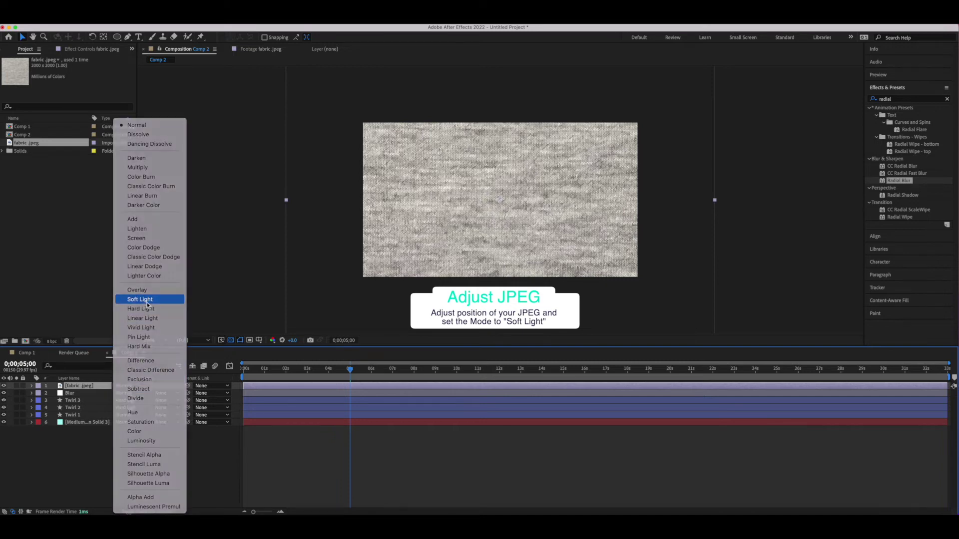
{"action": "key", "text": "Home"}
{"action": "key", "text": "space"}
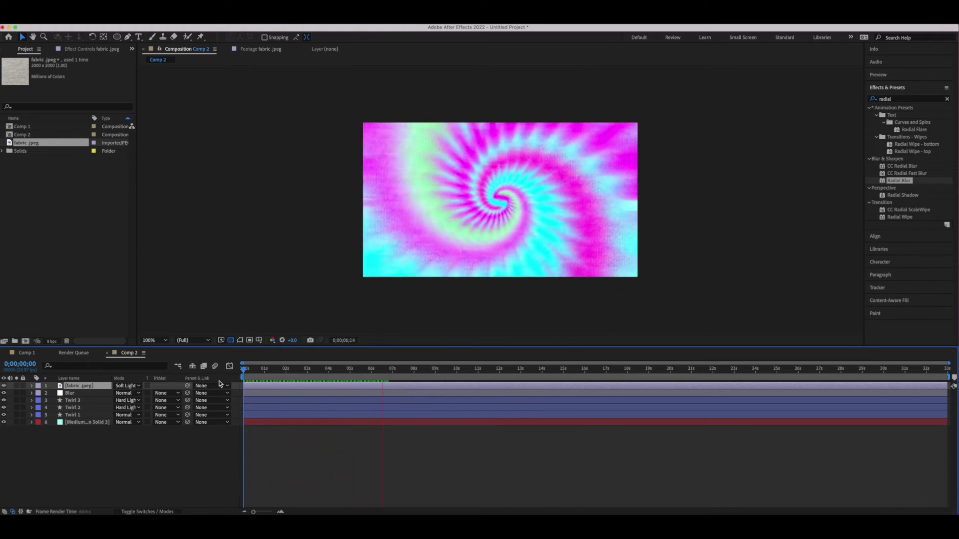
{"action": "key", "text": "space"}
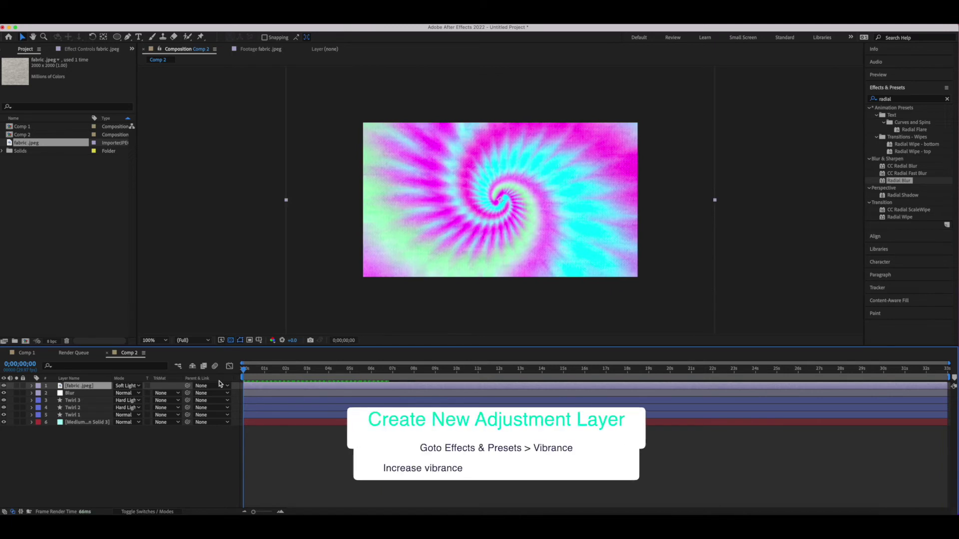
Step: Add a new adjustment layer to the top of Comp 2
{"action": "left_click", "coordinate": [150, 20]}
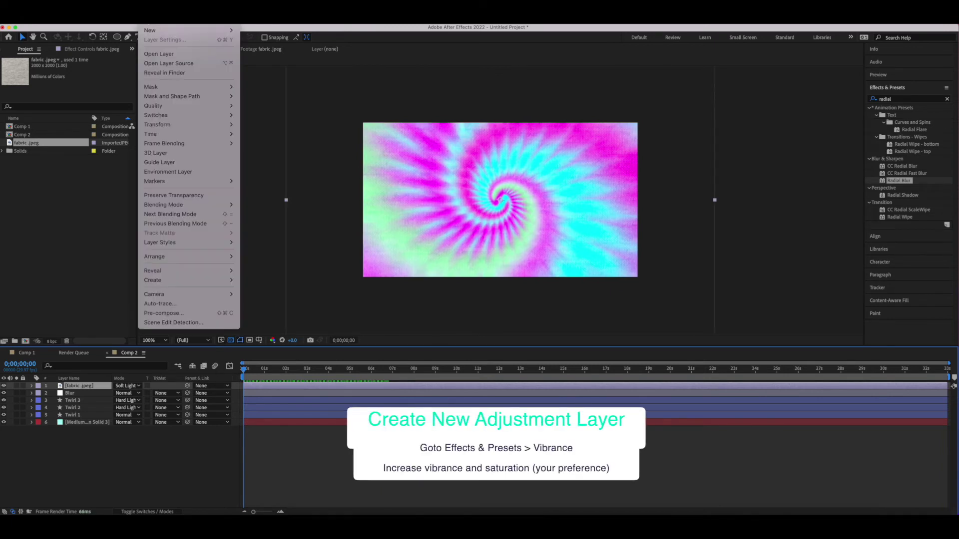
{"action": "mouse_move", "coordinate": [150, 30]}
{"action": "left_click", "coordinate": [260, 88]}
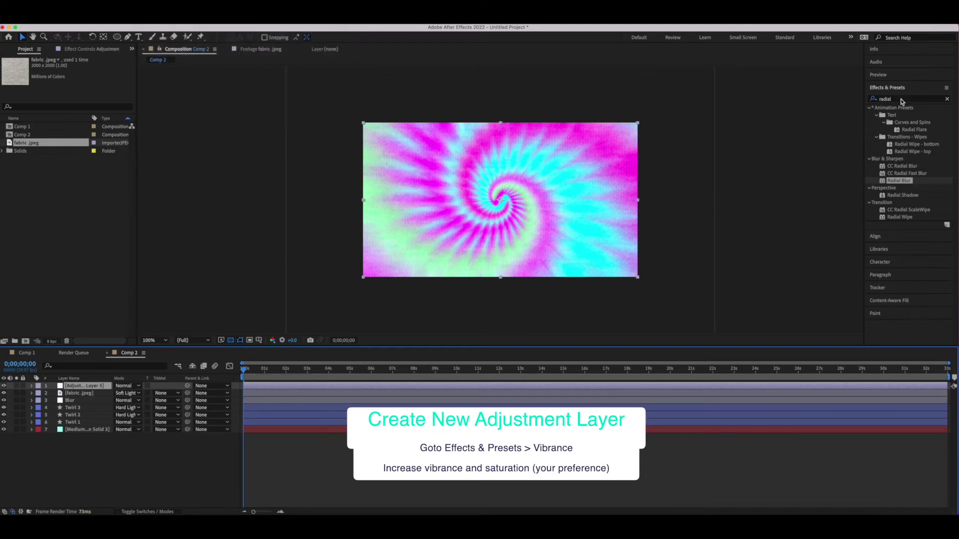
Step: Apply Vibrance to the adjustment layer with Vibrance 21 and Saturation 22, then preview
{"action": "left_click", "coordinate": [901, 100]}
{"action": "key", "text": "BackSpace"}
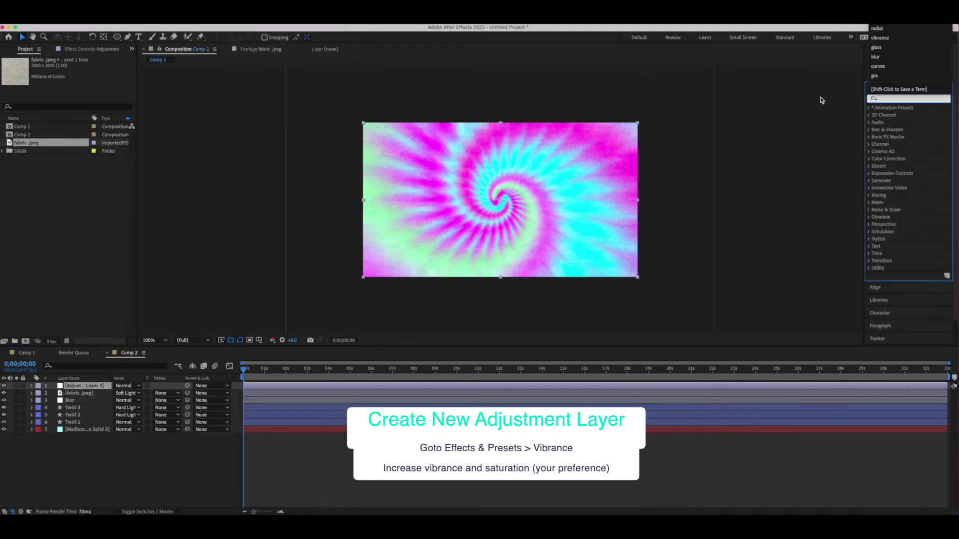
{"action": "type", "text": "vibran"}
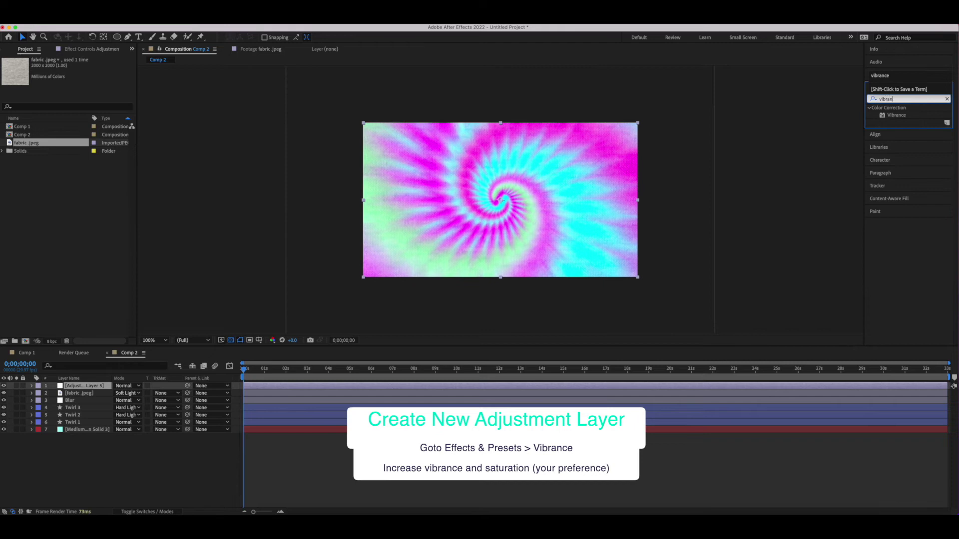
{"action": "left_click_drag", "start_coordinate": [916, 115], "coordinate": [102, 383]}
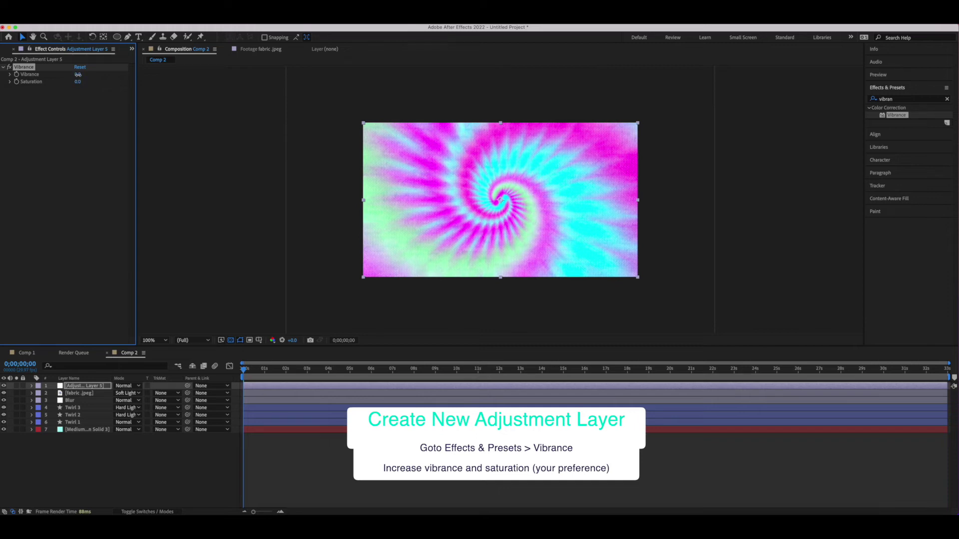
{"action": "left_click_drag", "start_coordinate": [78, 74], "coordinate": [82, 82]}
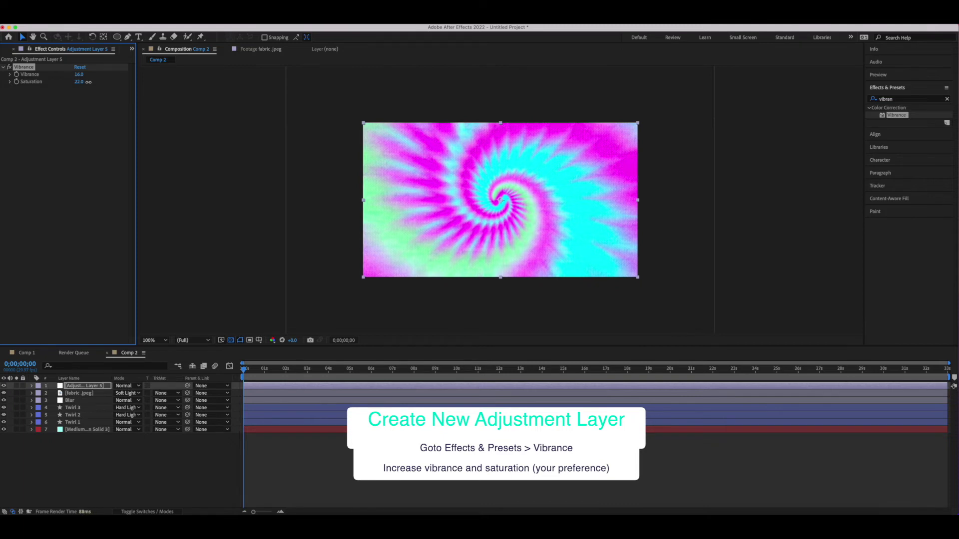
{"action": "left_click_drag", "start_coordinate": [82, 74], "coordinate": [86, 75]}
{"action": "key", "text": "space"}
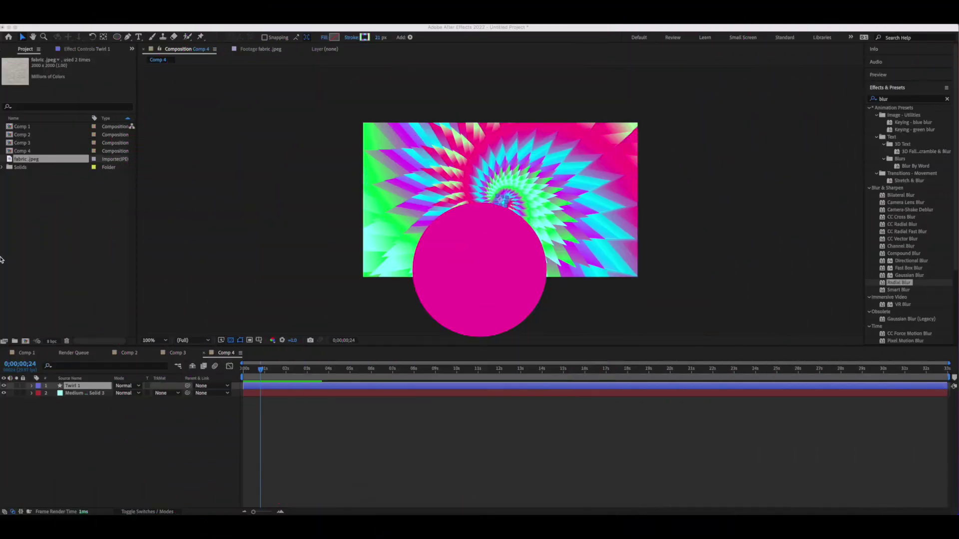
Step: Duplicate Twirl 1 as Twirl 2, delete its Zig Zag 1, and blend it as Soft Light
{"action": "left_click", "coordinate": [84, 385]}
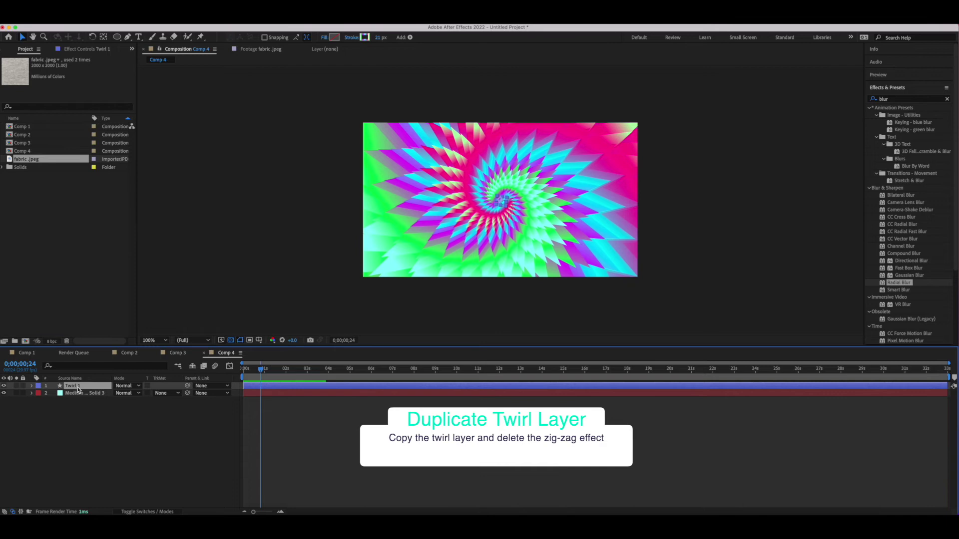
{"action": "key", "text": "super+d"}
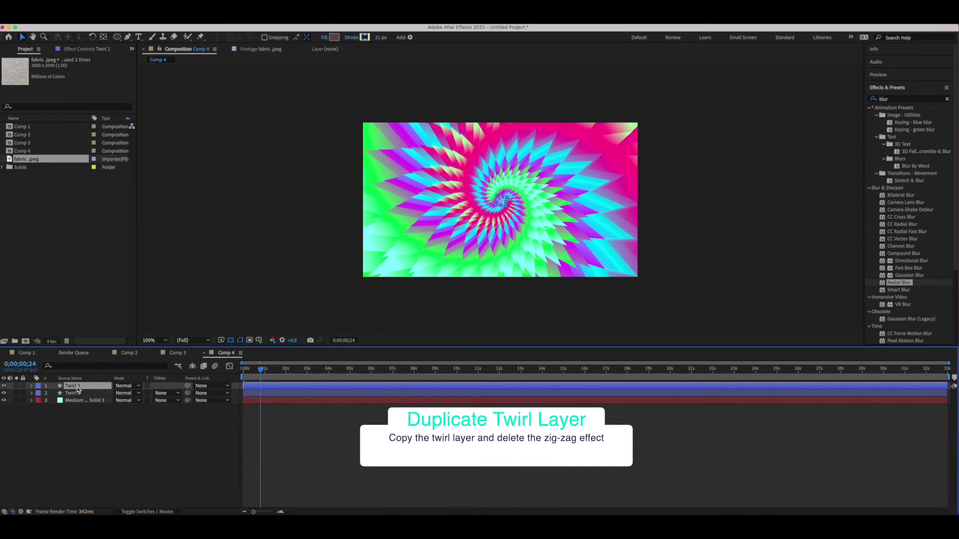
{"action": "left_click", "coordinate": [32, 386]}
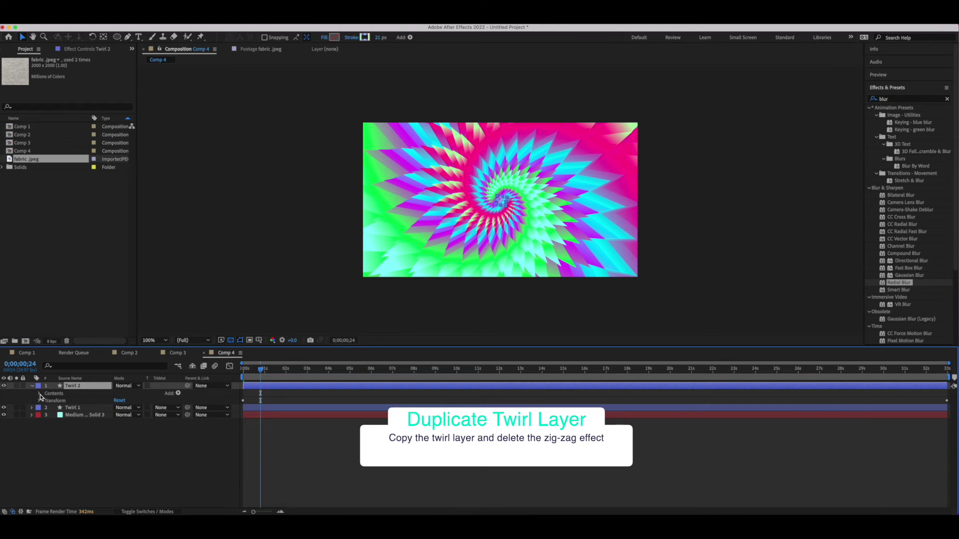
{"action": "left_click", "coordinate": [40, 394]}
{"action": "left_click", "coordinate": [65, 417]}
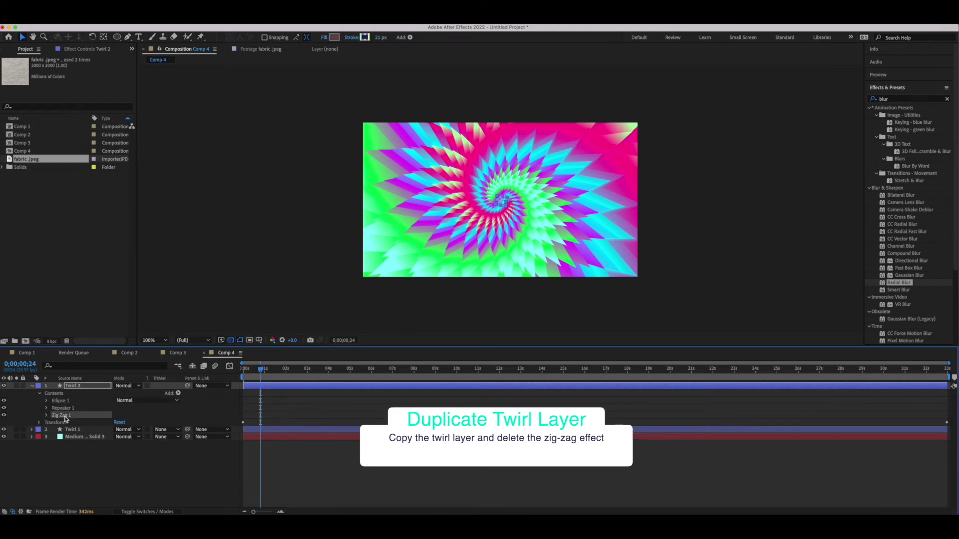
{"action": "key", "text": "Delete"}
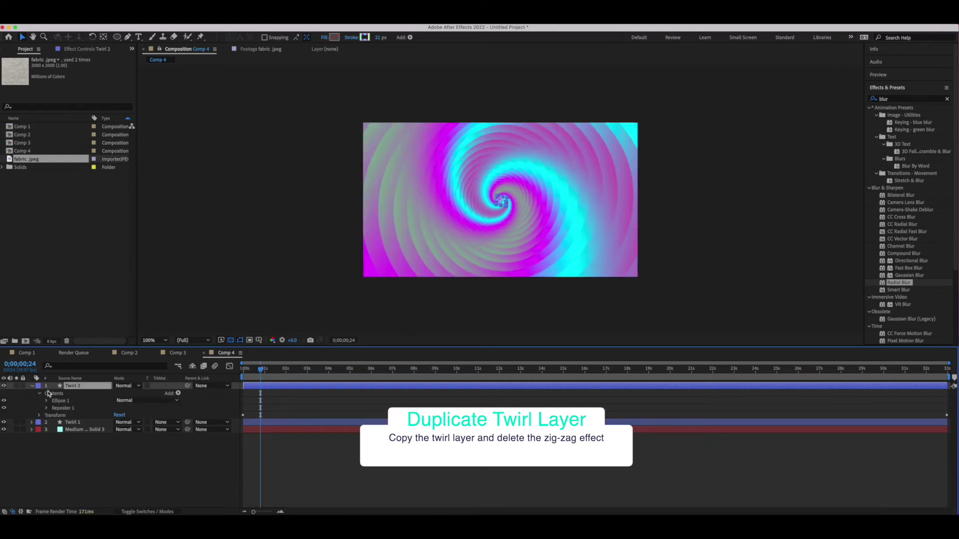
{"action": "left_click", "coordinate": [40, 395]}
{"action": "left_click", "coordinate": [128, 385]}
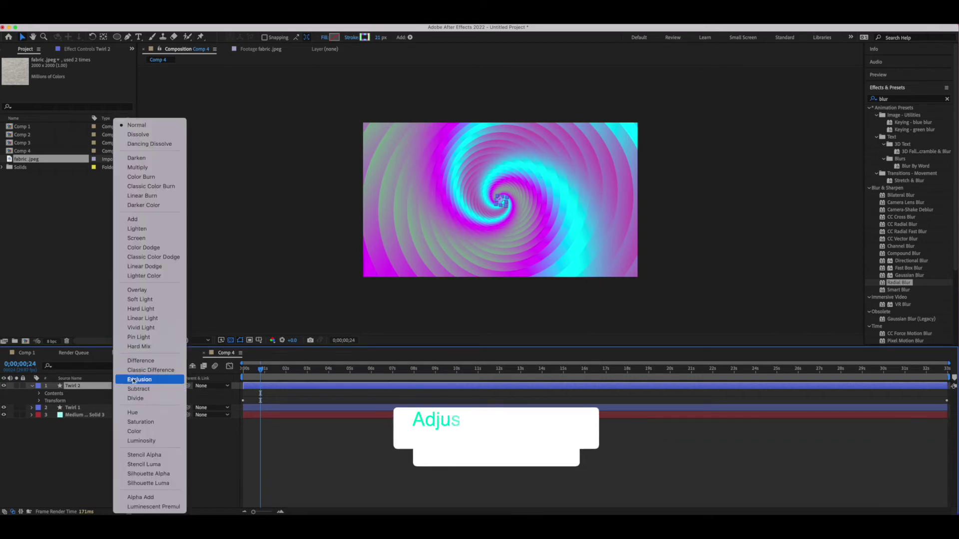
{"action": "left_click", "coordinate": [142, 300]}
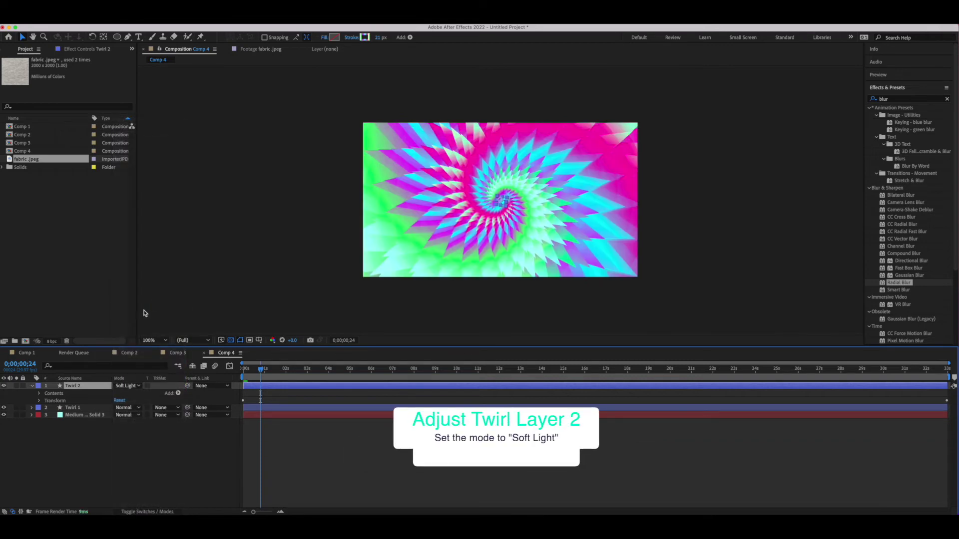
Step: Add a new adjustment layer and name it 'Radial Blur'
{"action": "left_click", "coordinate": [32, 387]}
{"action": "right_click", "coordinate": [43, 386]}
{"action": "mouse_move", "coordinate": [165, 31]}
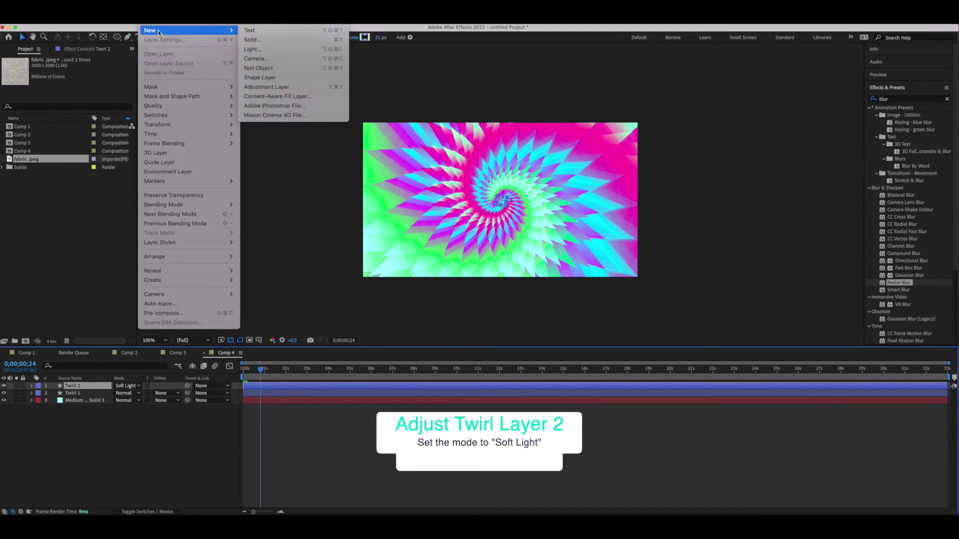
{"action": "left_click", "coordinate": [267, 87]}
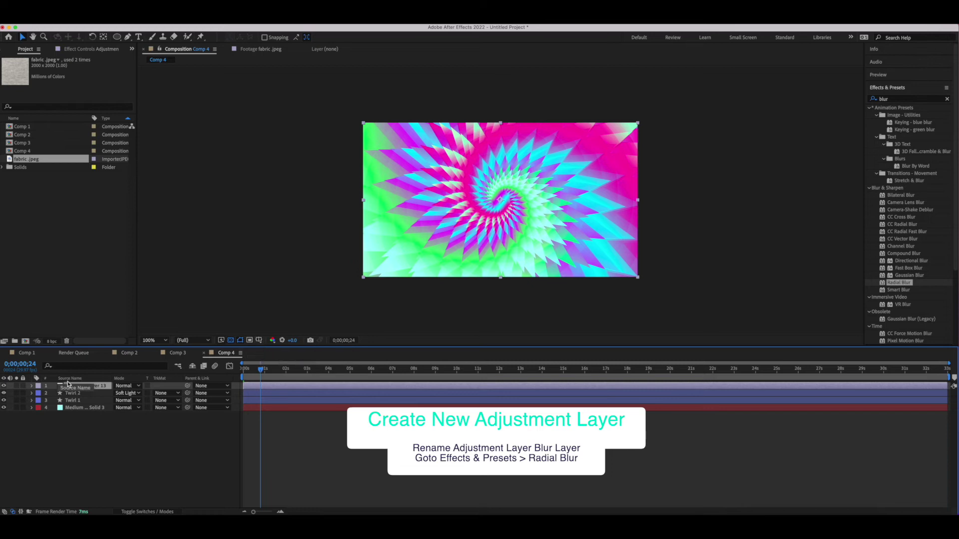
{"action": "key", "text": "Return"}
{"action": "type", "text": "Radial Blur"}
{"action": "key", "text": "Return"}
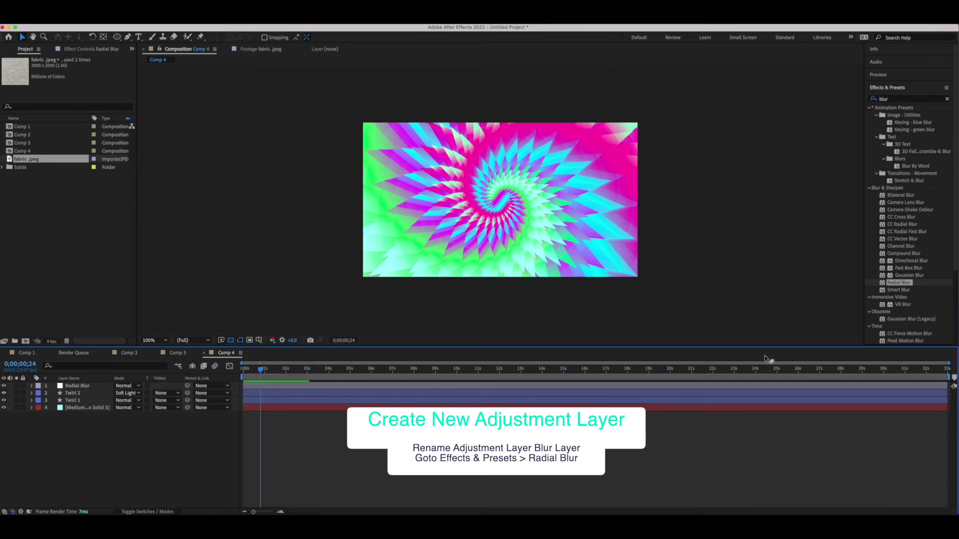
Step: Apply a spin Radial Blur at Amount 17 and add fabric.jpeg as the top layer
{"action": "left_click_drag", "start_coordinate": [899, 283], "coordinate": [92, 389]}
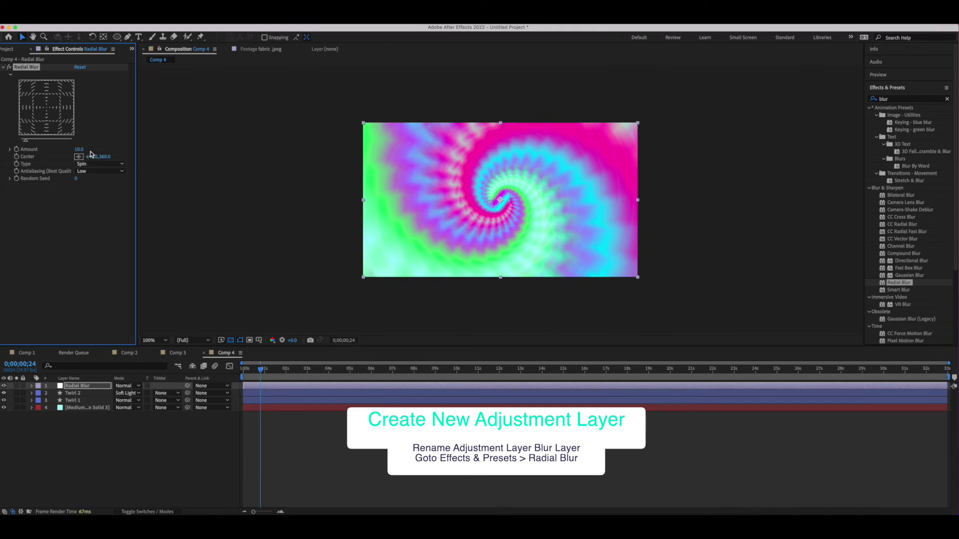
{"action": "left_click_drag", "start_coordinate": [81, 152], "coordinate": [78, 156]}
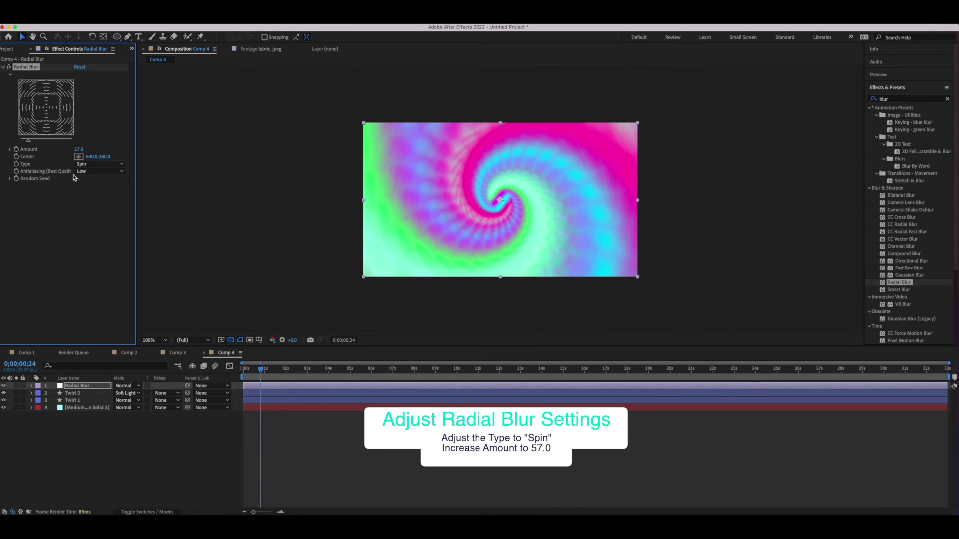
{"action": "key", "text": "super+0"}
{"action": "left_click_drag", "start_coordinate": [30, 159], "coordinate": [52, 388]}
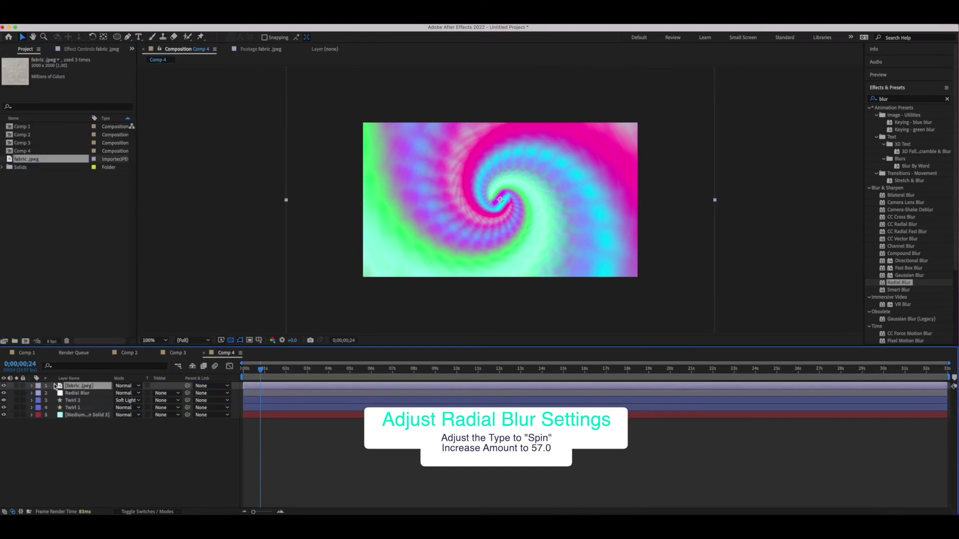
Step: Blend the fabric.jpeg layer as Soft Light and preview from the start
{"action": "left_click", "coordinate": [134, 388]}
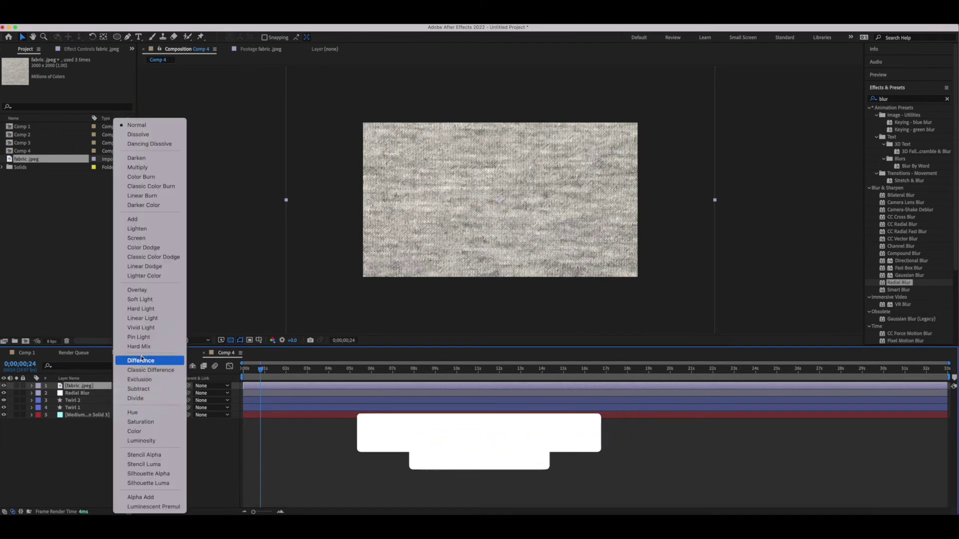
{"action": "left_click", "coordinate": [148, 300]}
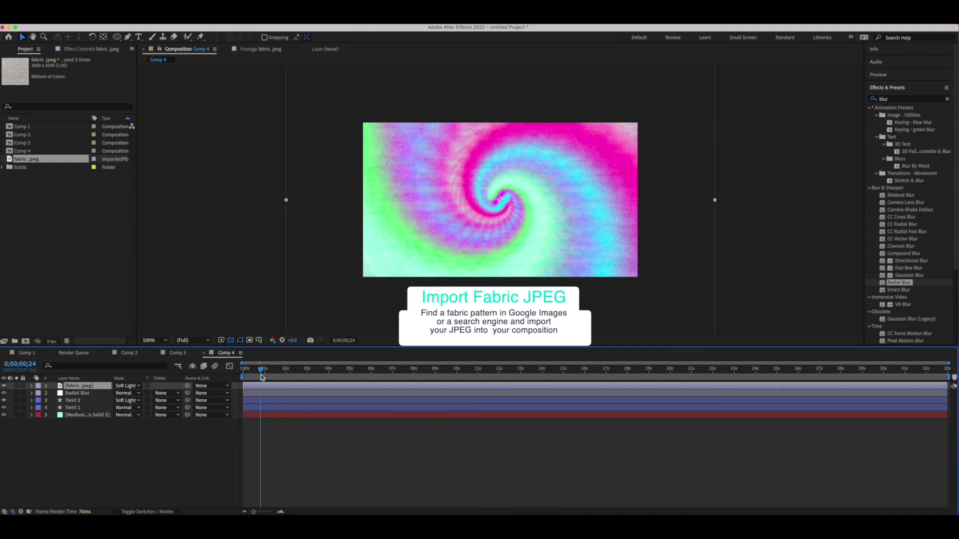
{"action": "left_click_drag", "start_coordinate": [262, 378], "coordinate": [236, 375]}
{"action": "key", "text": "space"}
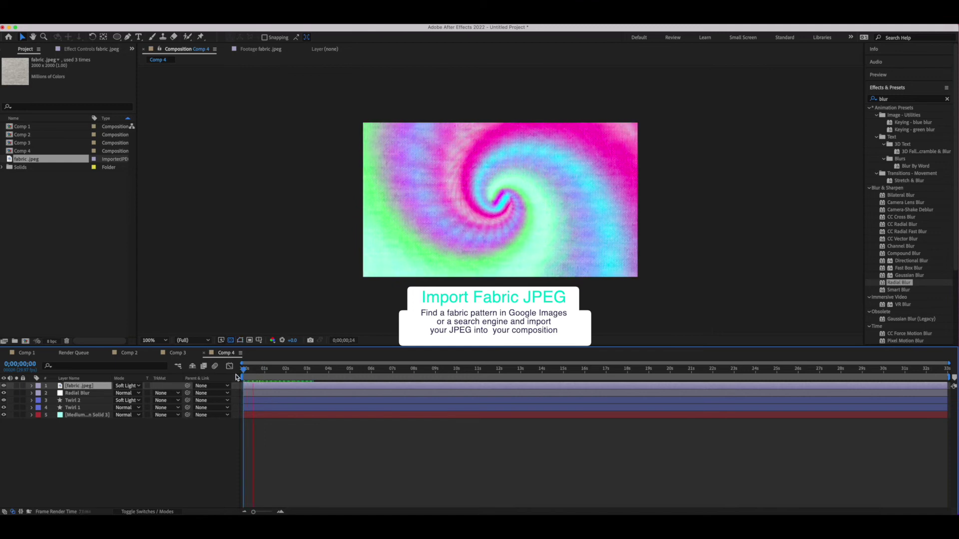
{"action": "key", "text": "space"}
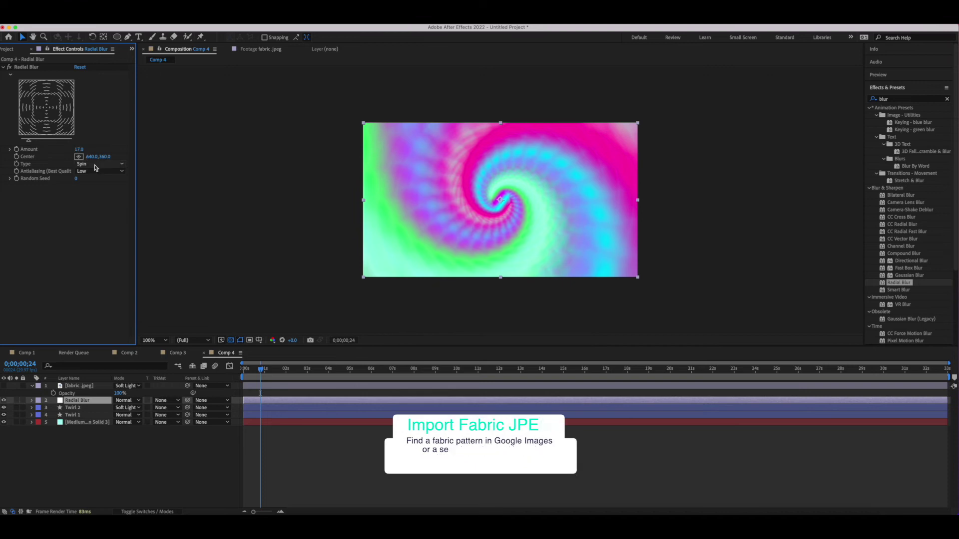
Step: Change the Radial Blur to Zoom type with Amount 81 and preview the spiral
{"action": "left_click", "coordinate": [97, 164]}
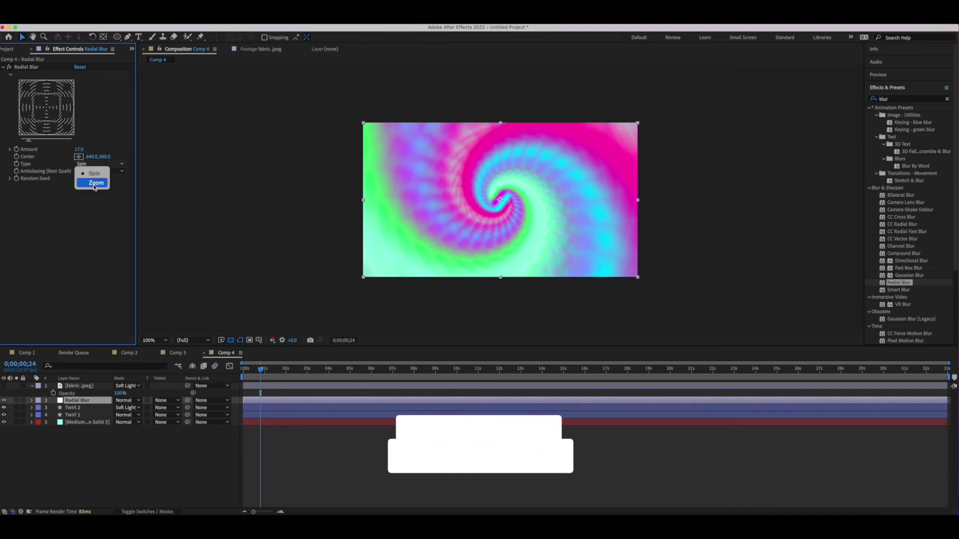
{"action": "left_click", "coordinate": [94, 184]}
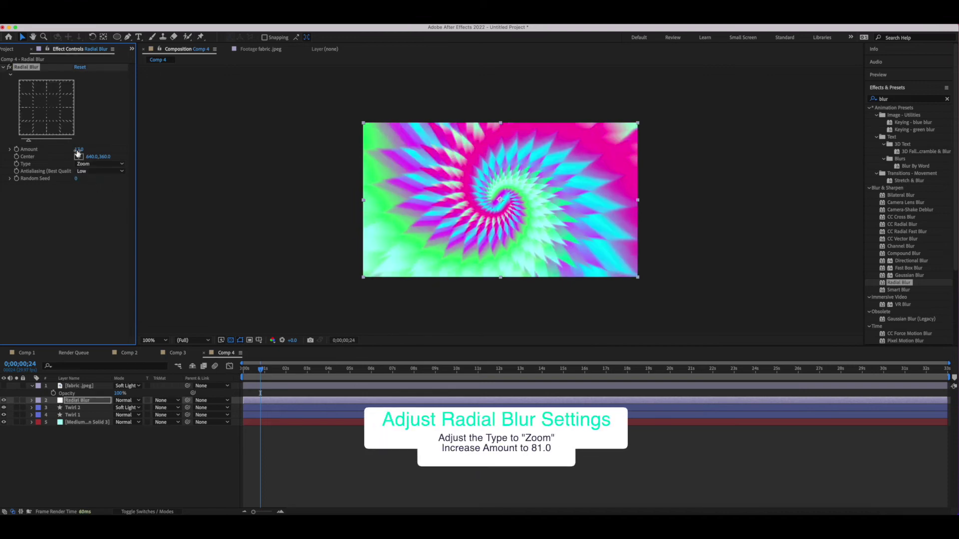
{"action": "left_click_drag", "start_coordinate": [78, 152], "coordinate": [109, 151]}
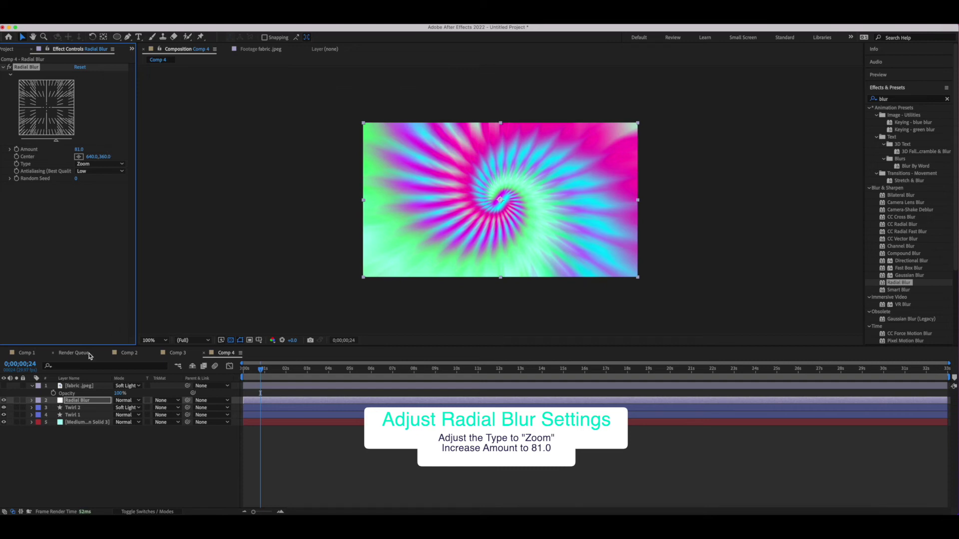
{"action": "left_click", "coordinate": [8, 392]}
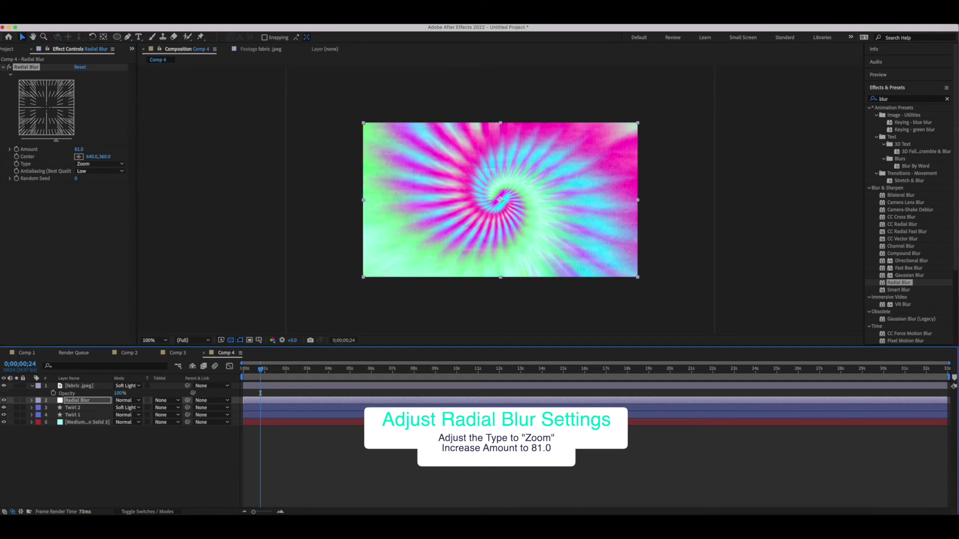
{"action": "left_click", "coordinate": [33, 386]}
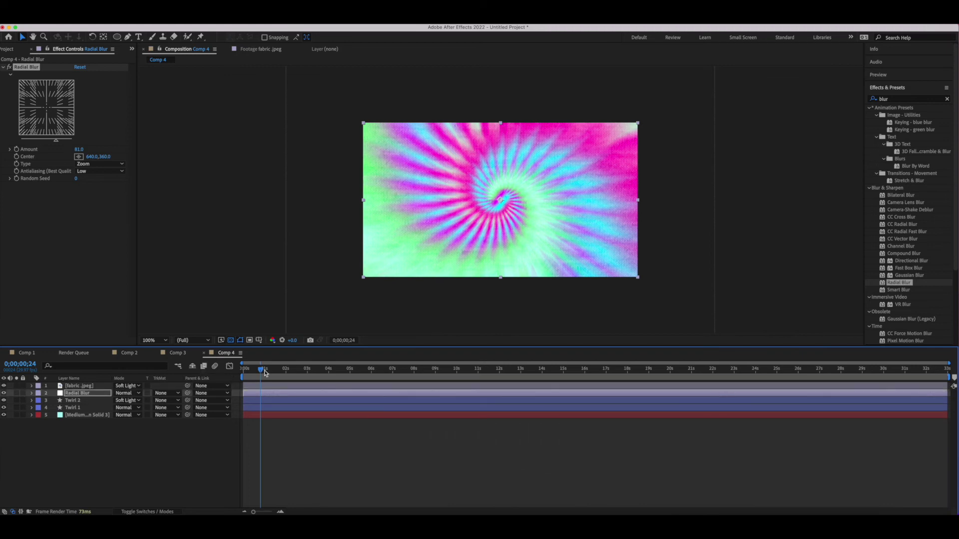
{"action": "key", "text": "space"}
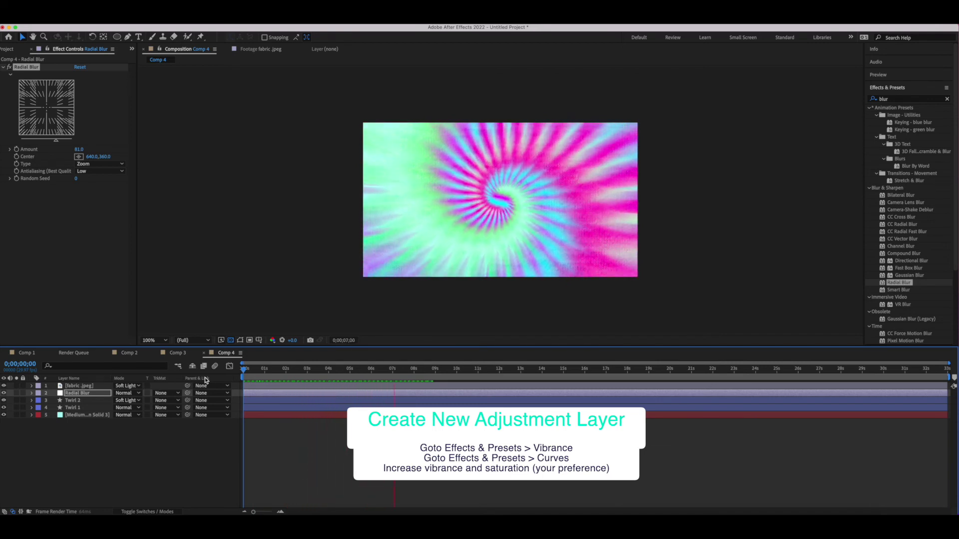
Step: Add a top adjustment layer with Vibrance set to 17 and Saturation 3
{"action": "key", "text": "space"}
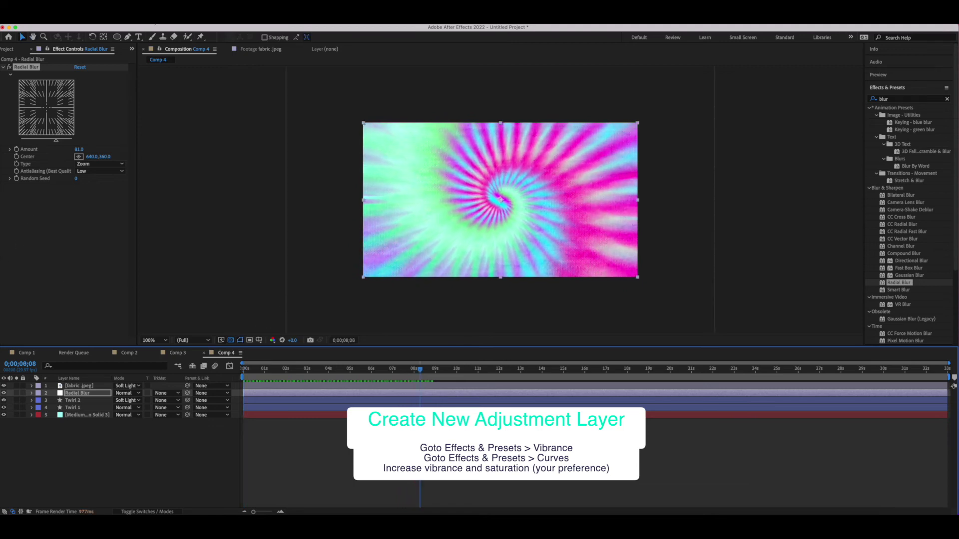
{"action": "left_click", "coordinate": [145, 22]}
{"action": "left_click", "coordinate": [289, 96]}
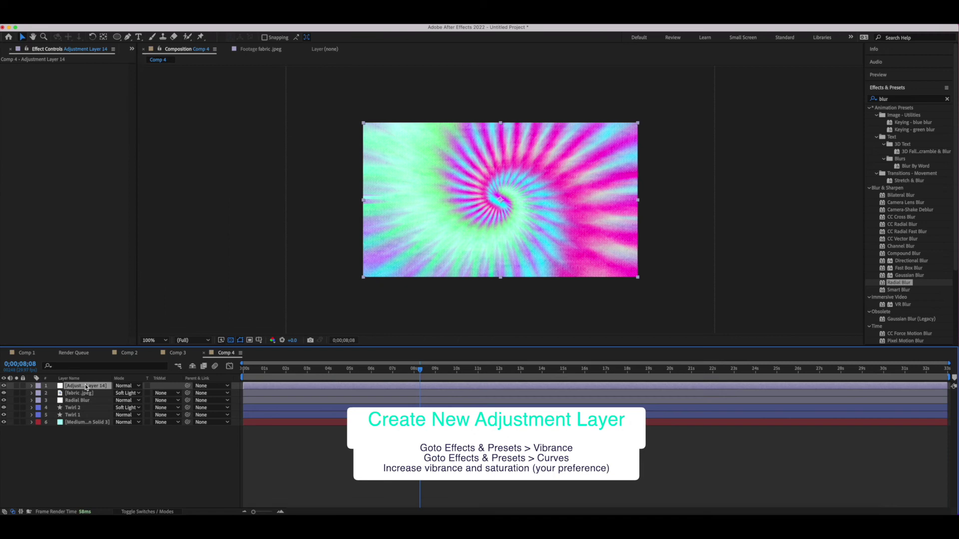
{"action": "double_click", "coordinate": [898, 100]}
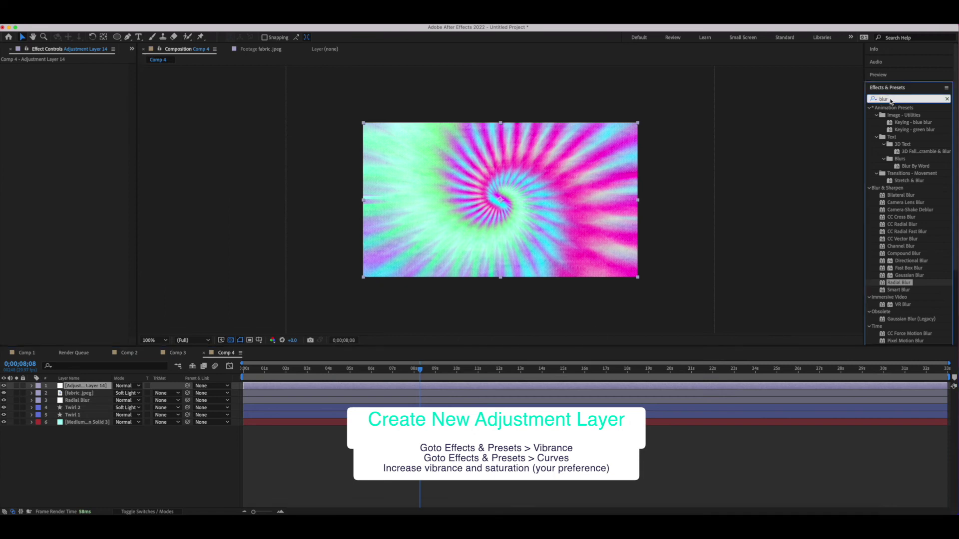
{"action": "key", "text": "BackSpace"}
{"action": "type", "text": "vi"}
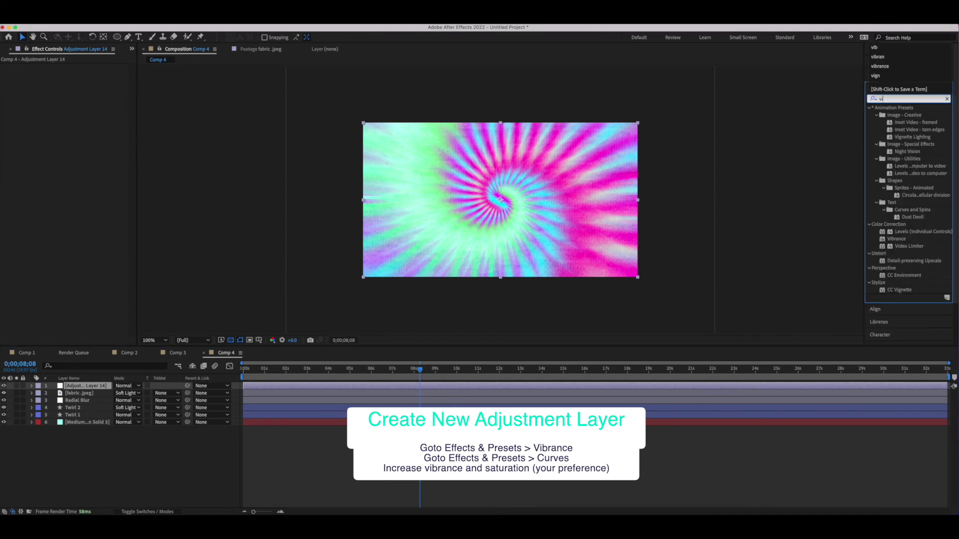
{"action": "type", "text": "brance"}
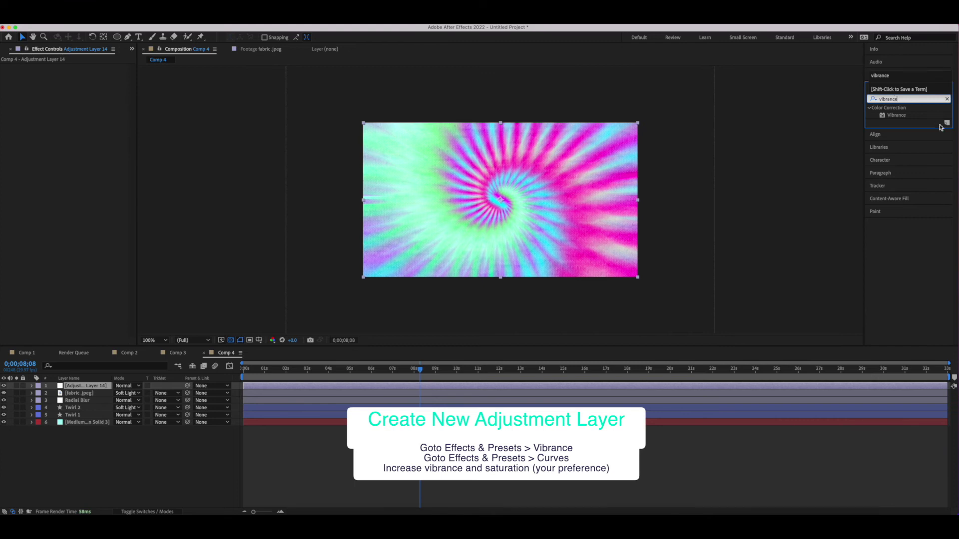
{"action": "left_click_drag", "start_coordinate": [897, 115], "coordinate": [63, 388]}
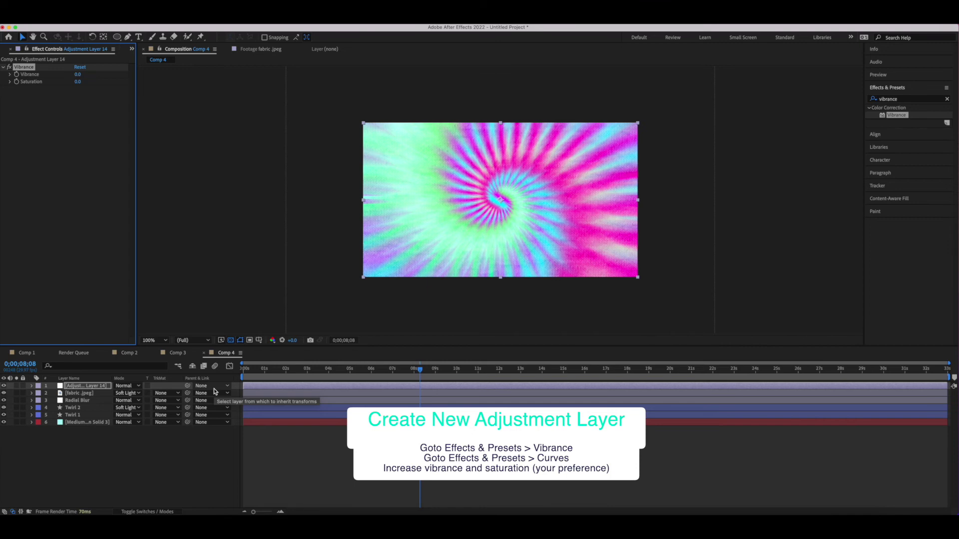
{"action": "left_click_drag", "start_coordinate": [77, 74], "coordinate": [79, 74]}
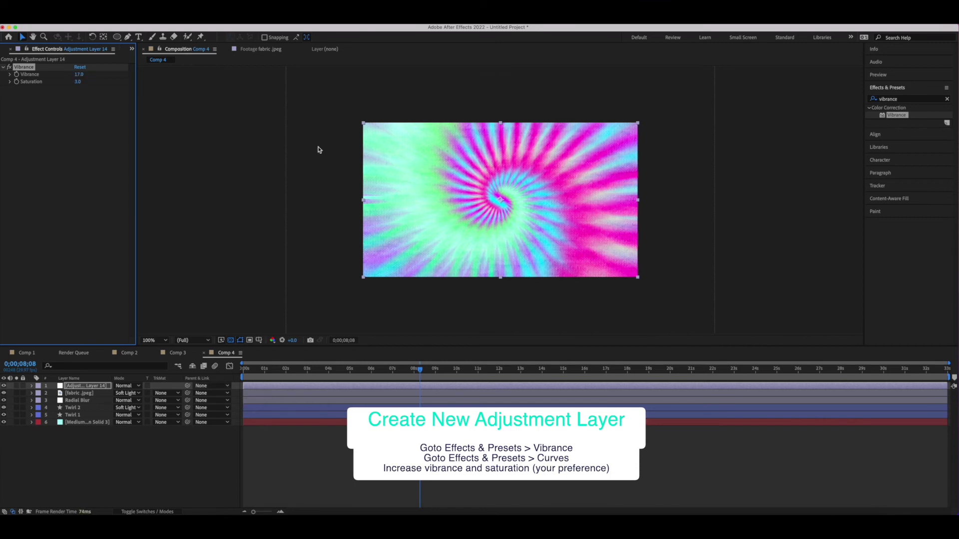
Step: Add a Curves effect to the adjustment layer and bend its upper and lower points
{"action": "left_click", "coordinate": [907, 99]}
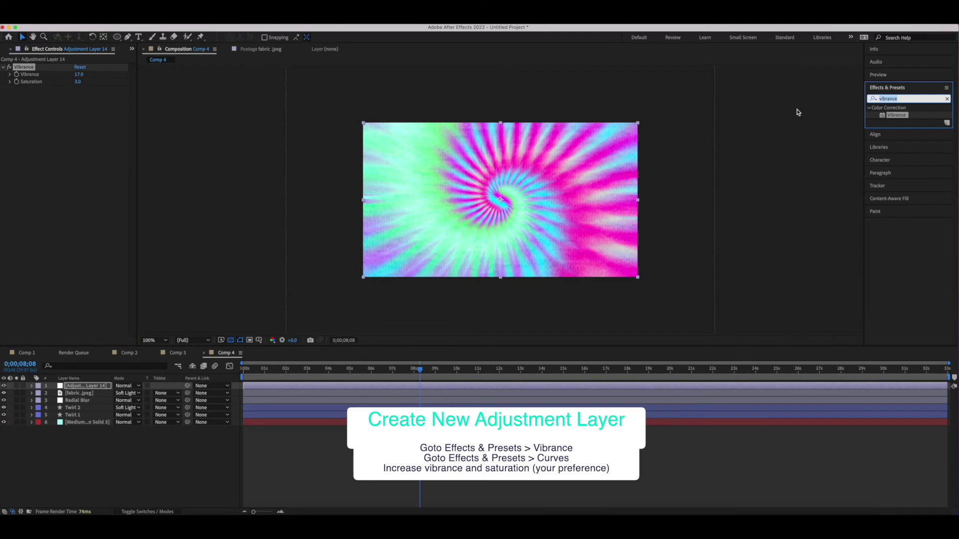
{"action": "type", "text": "curves"}
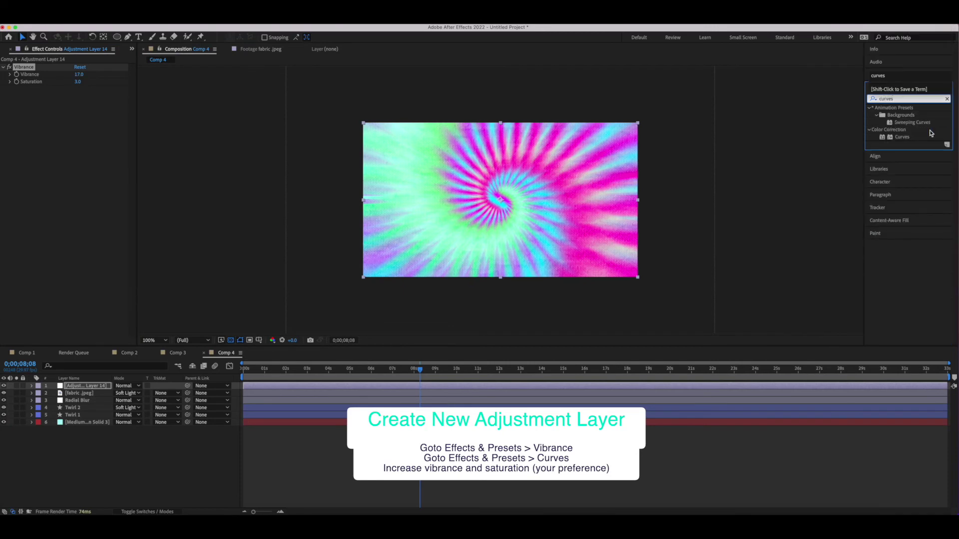
{"action": "left_click_drag", "start_coordinate": [902, 136], "coordinate": [70, 162]}
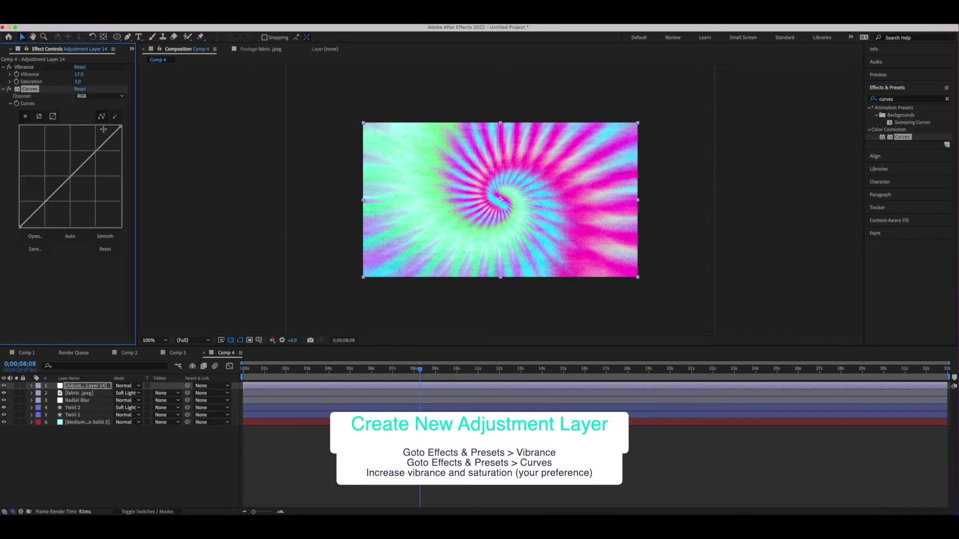
{"action": "left_click_drag", "start_coordinate": [109, 134], "coordinate": [113, 140]}
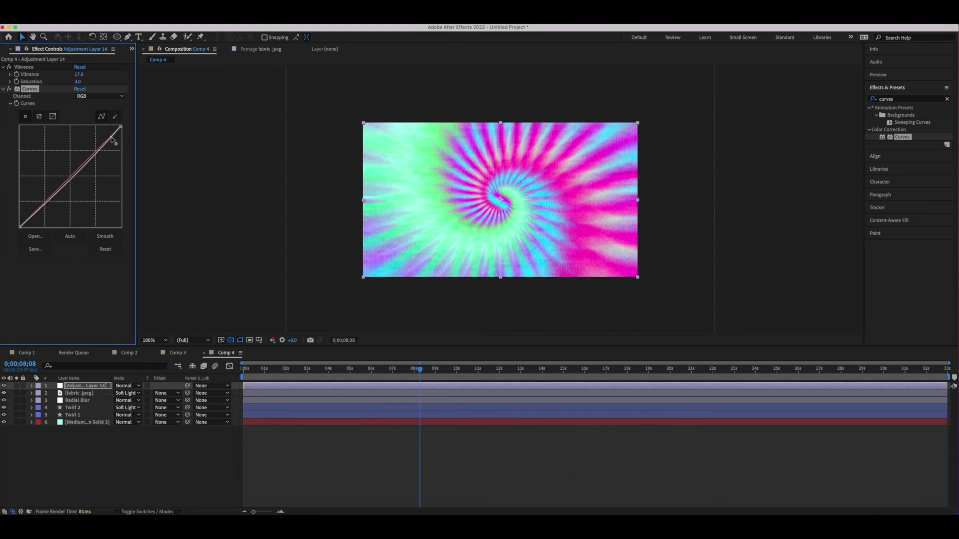
{"action": "left_click_drag", "start_coordinate": [43, 206], "coordinate": [48, 216]}
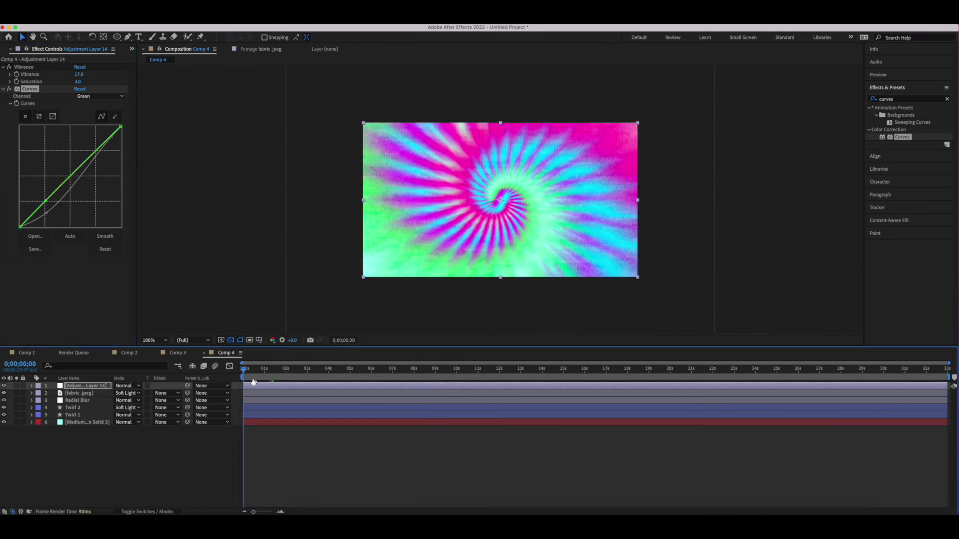
Step: Play back the finished colour-boosted tie-dye spiral animation
{"action": "key", "text": "space"}
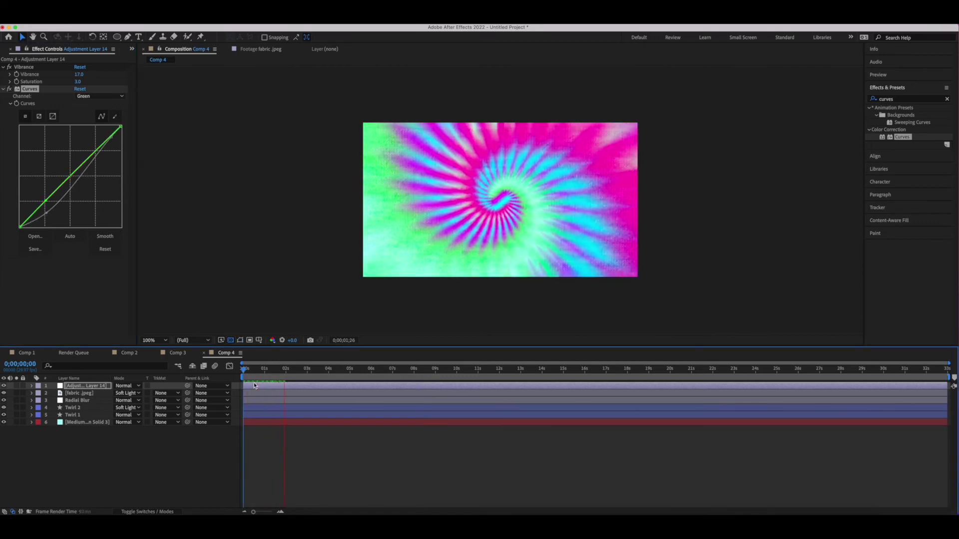